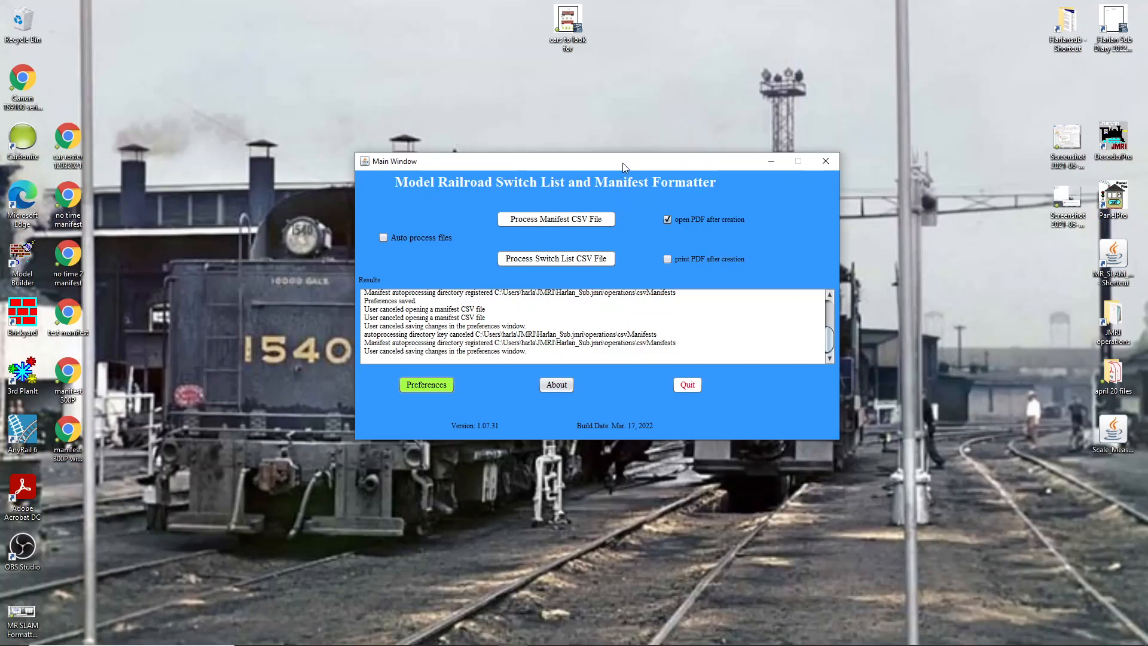
- Move the formatter window aside and open the Trains window from PanelPro's OperationsPro menu
drag(622, 163, 622, 161)
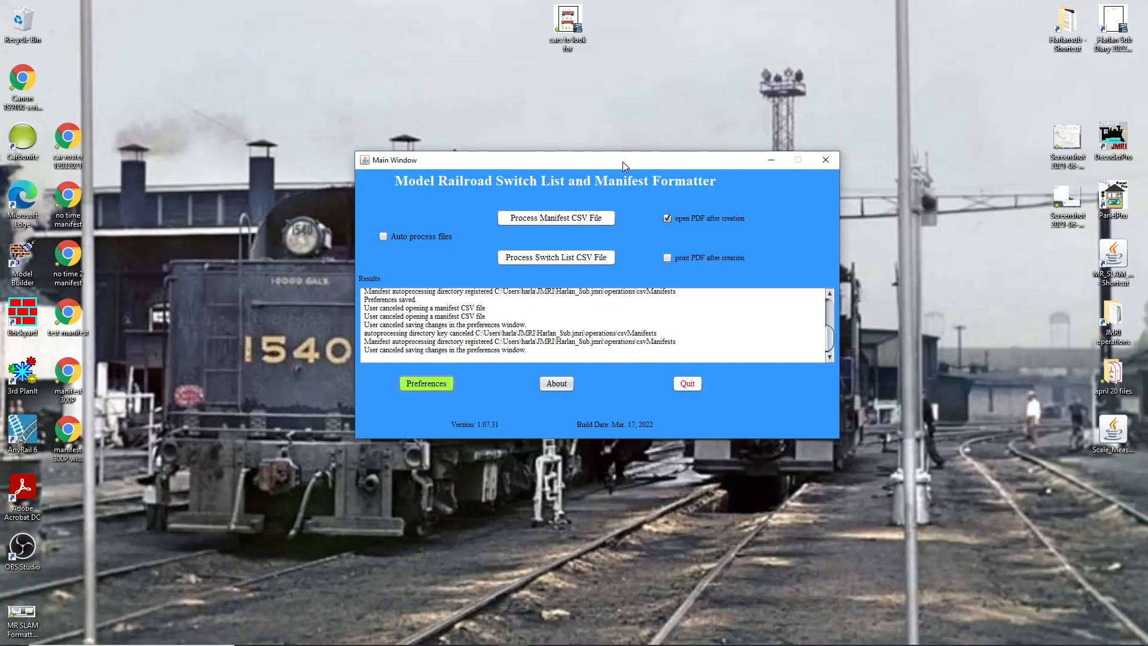
drag(622, 161, 648, 325)
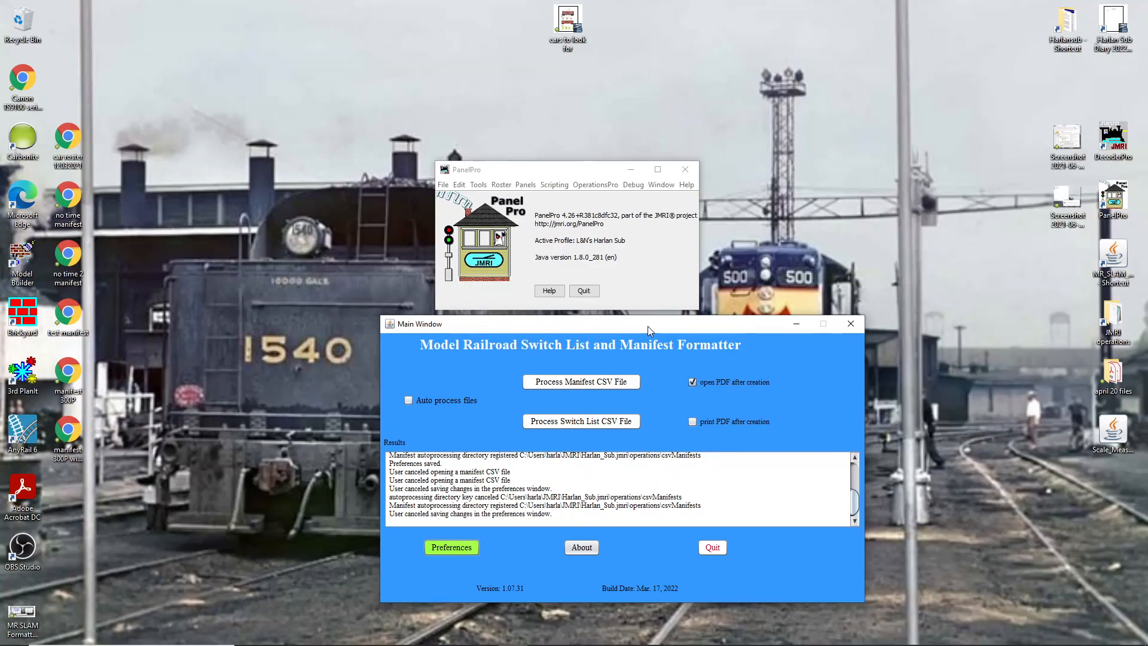
click(576, 174)
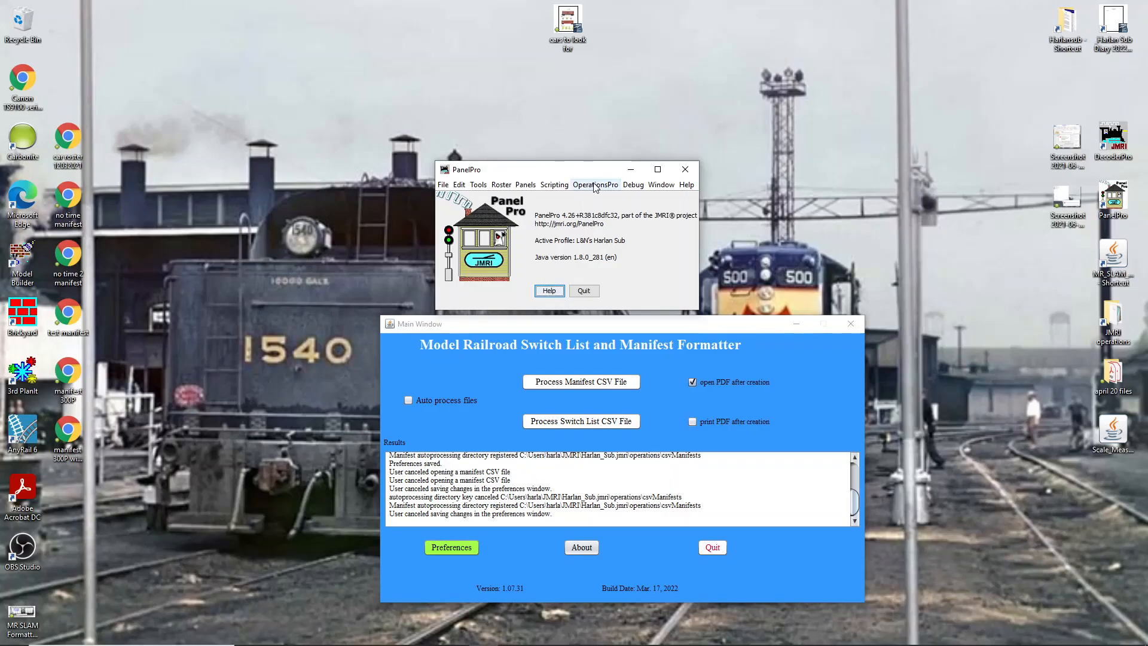
click(595, 185)
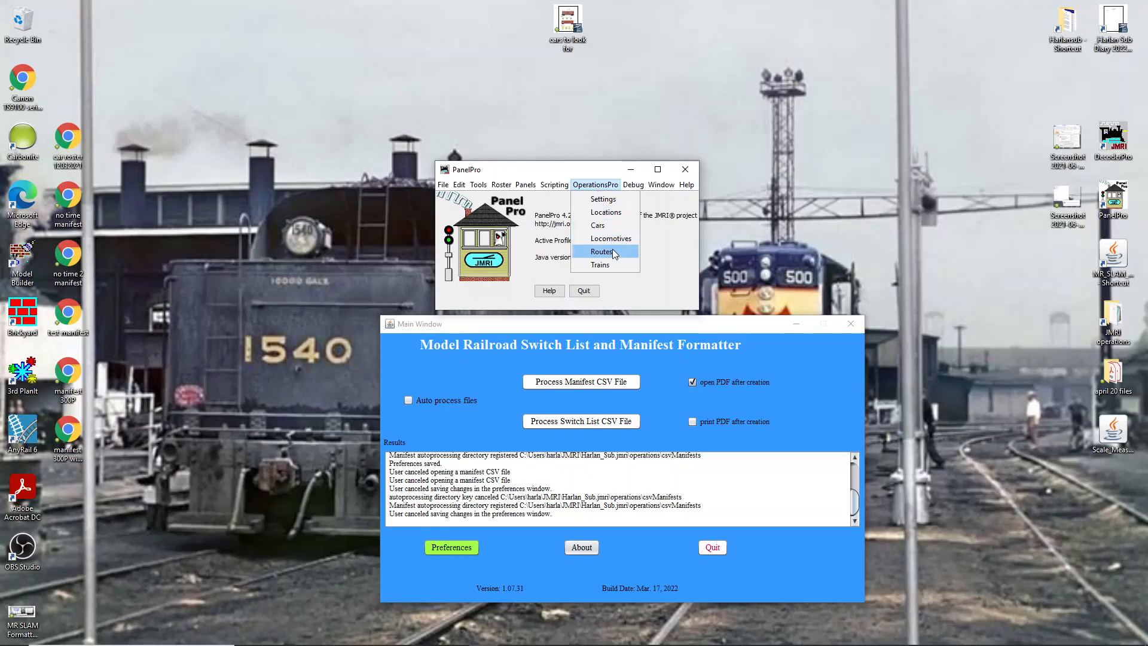
click(615, 264)
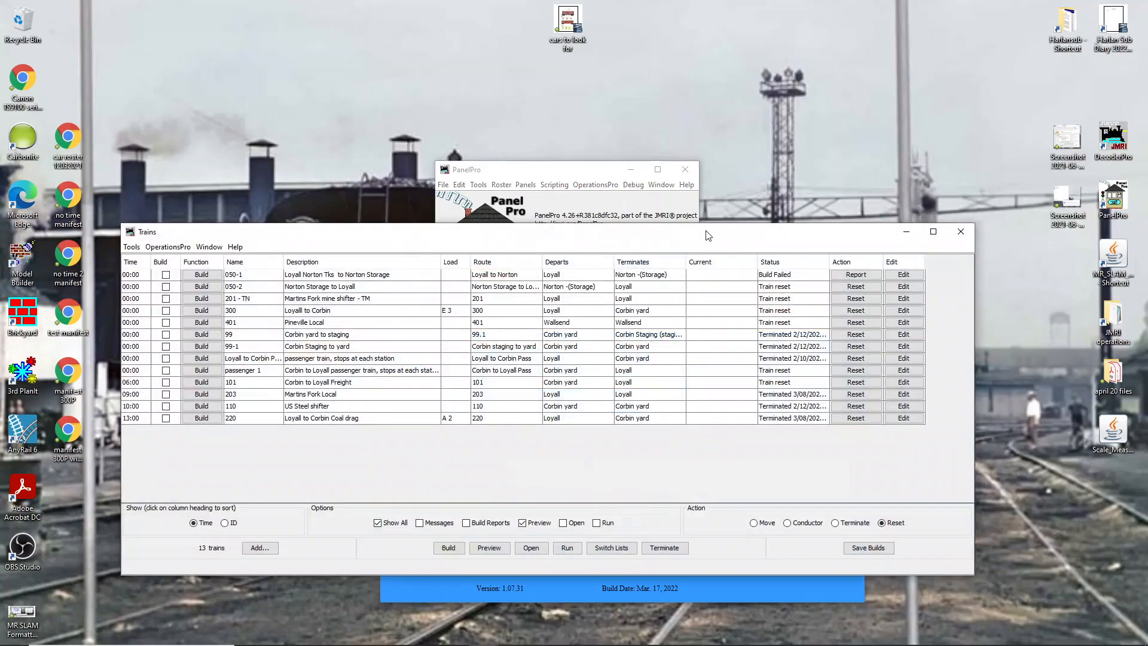
- Open the operations Options window to review the CSV manifest and switch list generation settings, then close it
click(130, 247)
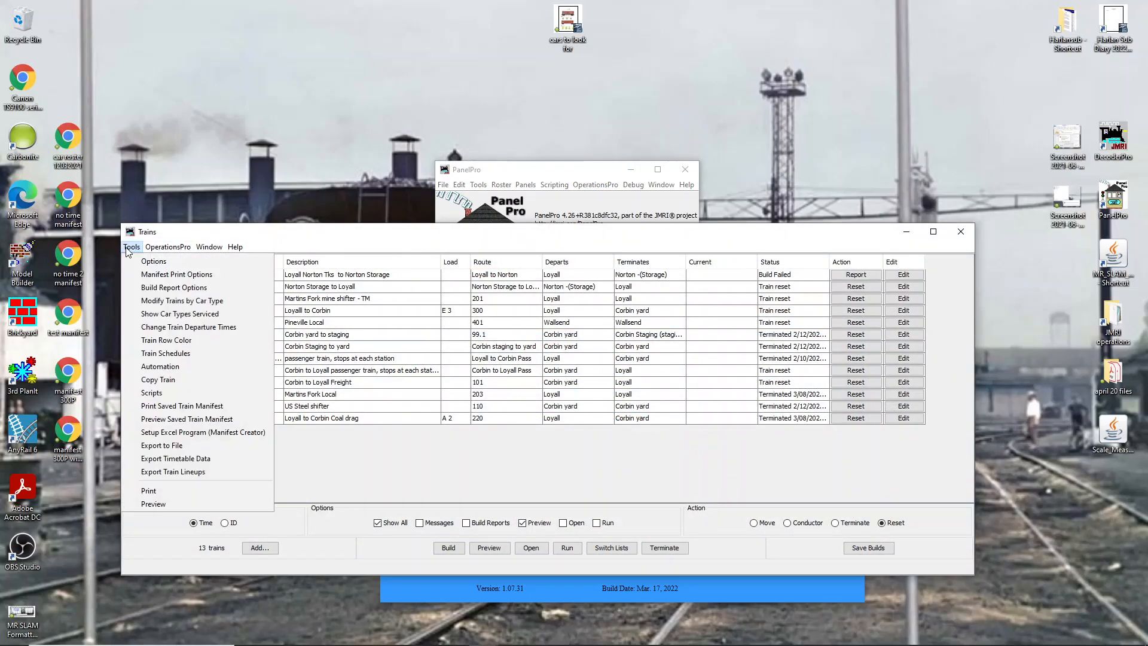
click(143, 261)
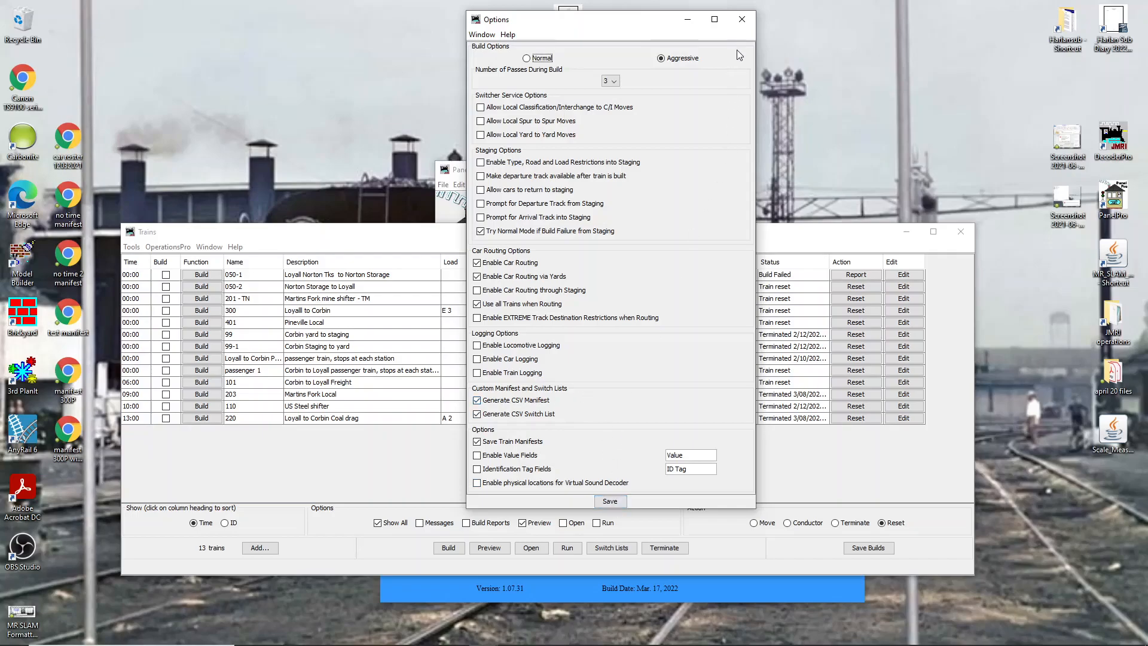
click(745, 21)
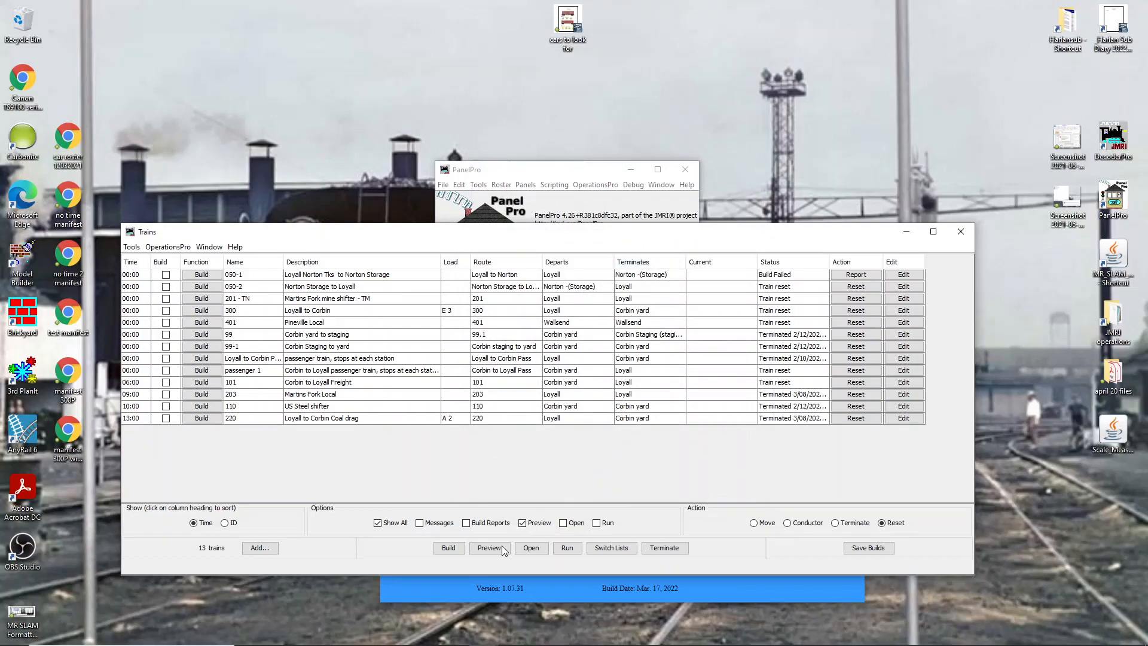
- Browse File Explorer to the operations folder inside C:\Users\harla\JMRI\Harlan_Sub.jmri
mouse_move(439, 645)
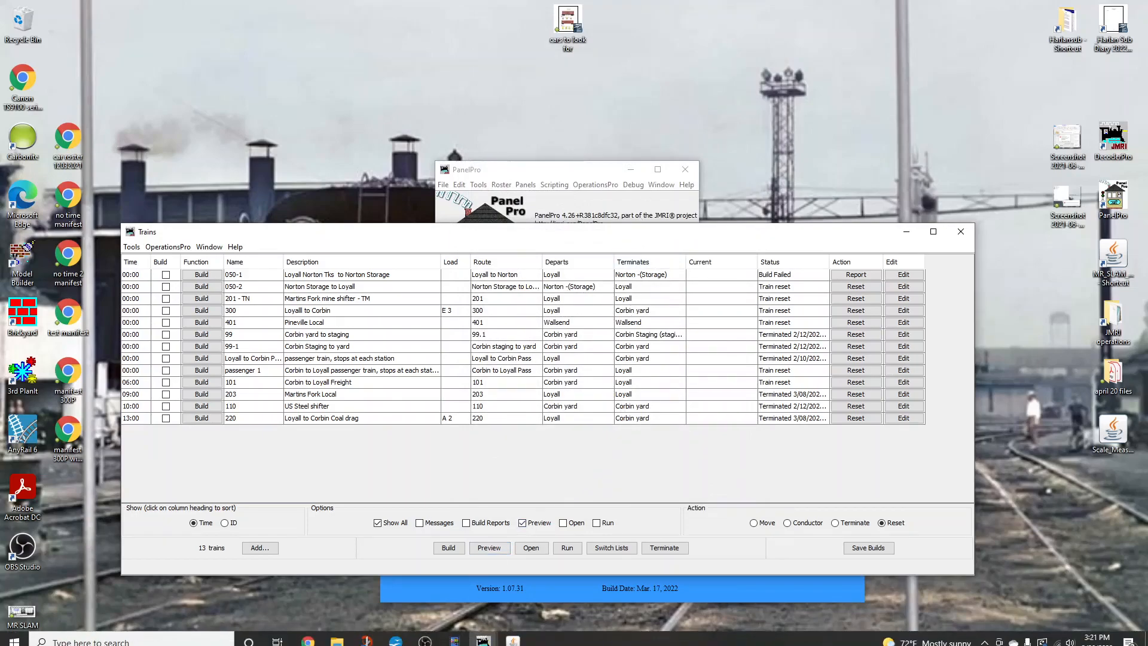
click(338, 635)
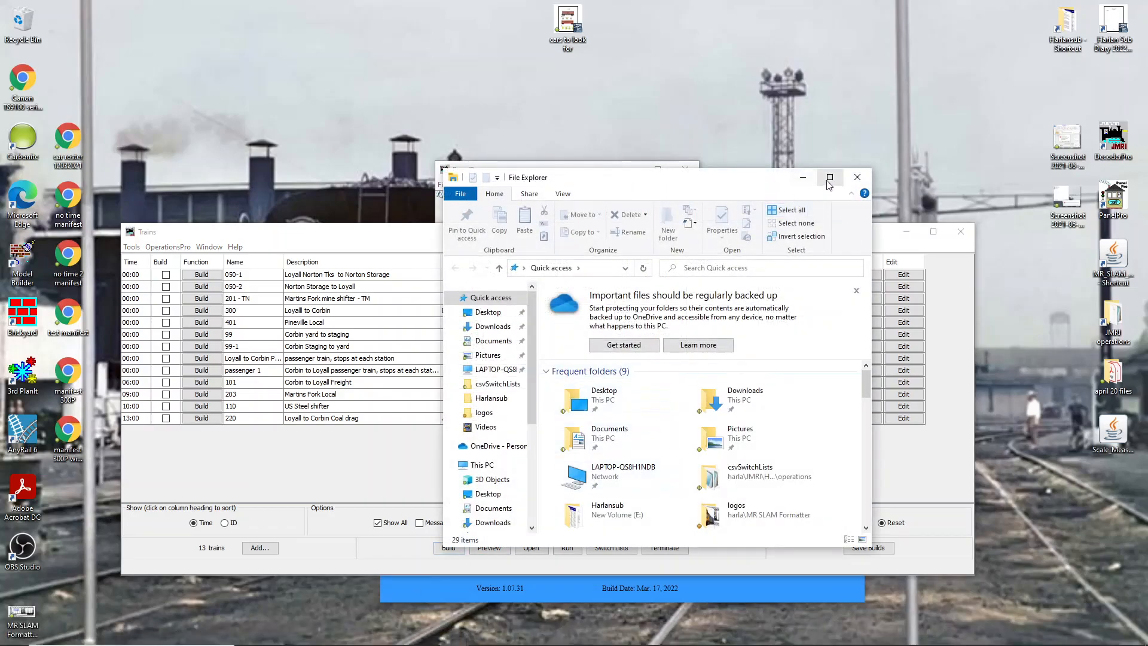
drag(759, 179, 754, 107)
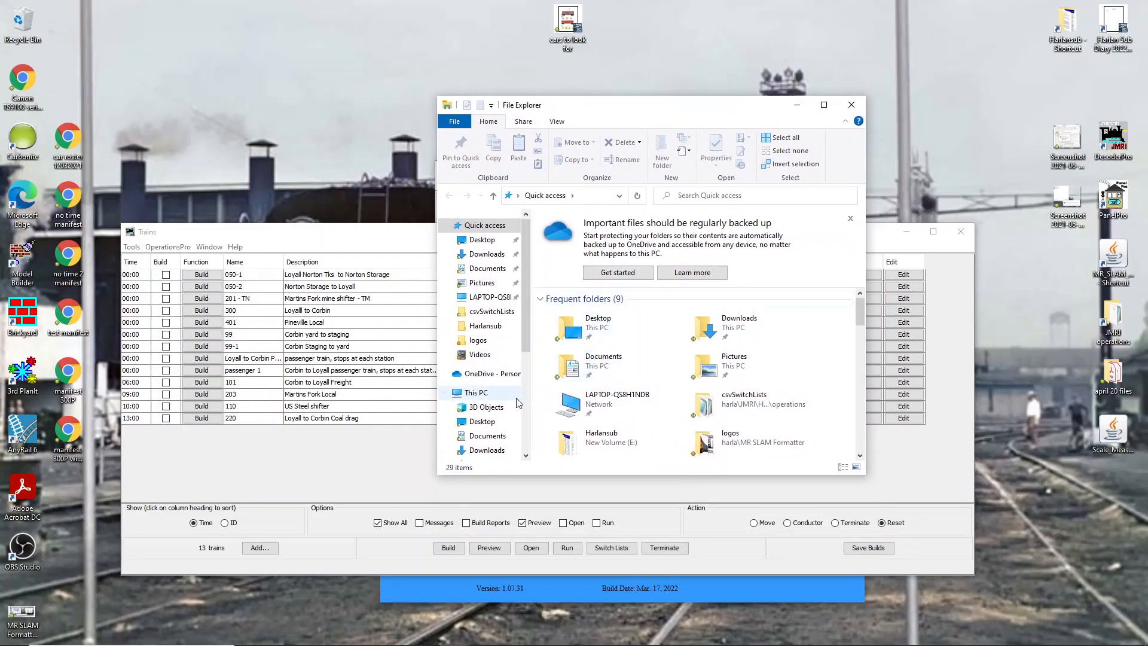
click(491, 395)
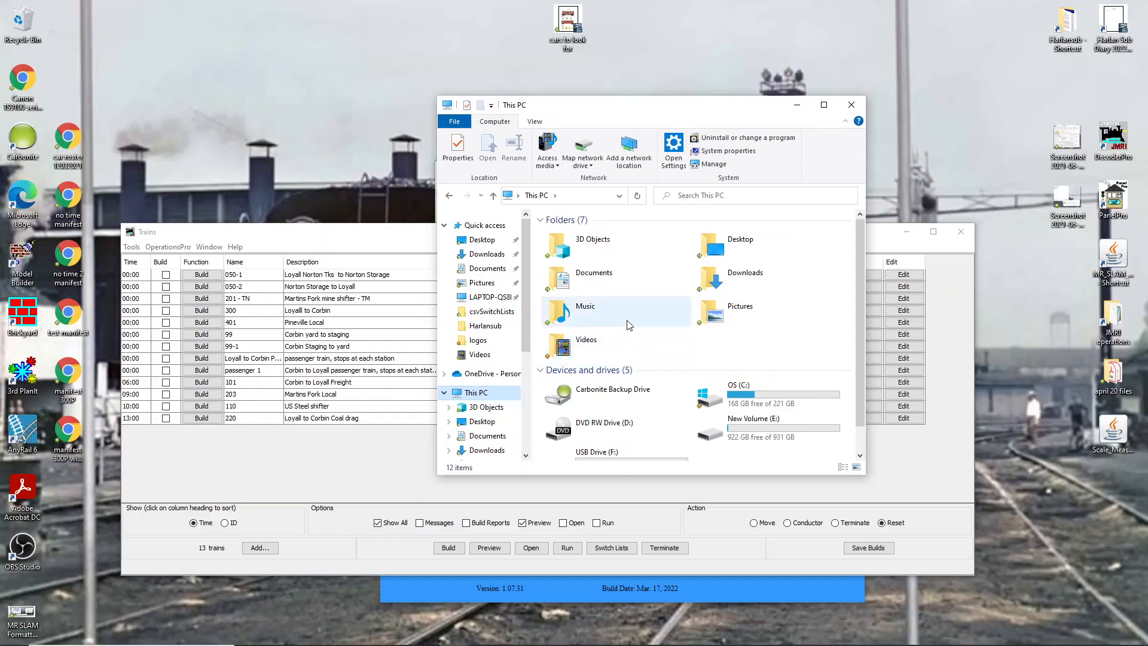
double_click(720, 402)
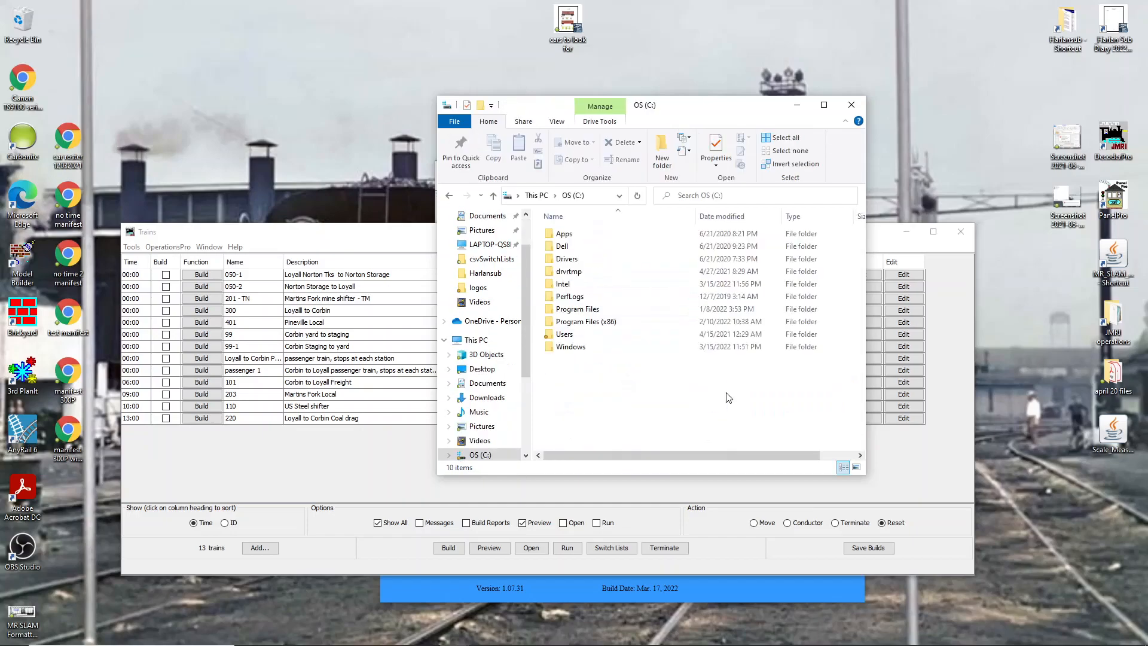
double_click(601, 334)
click(565, 234)
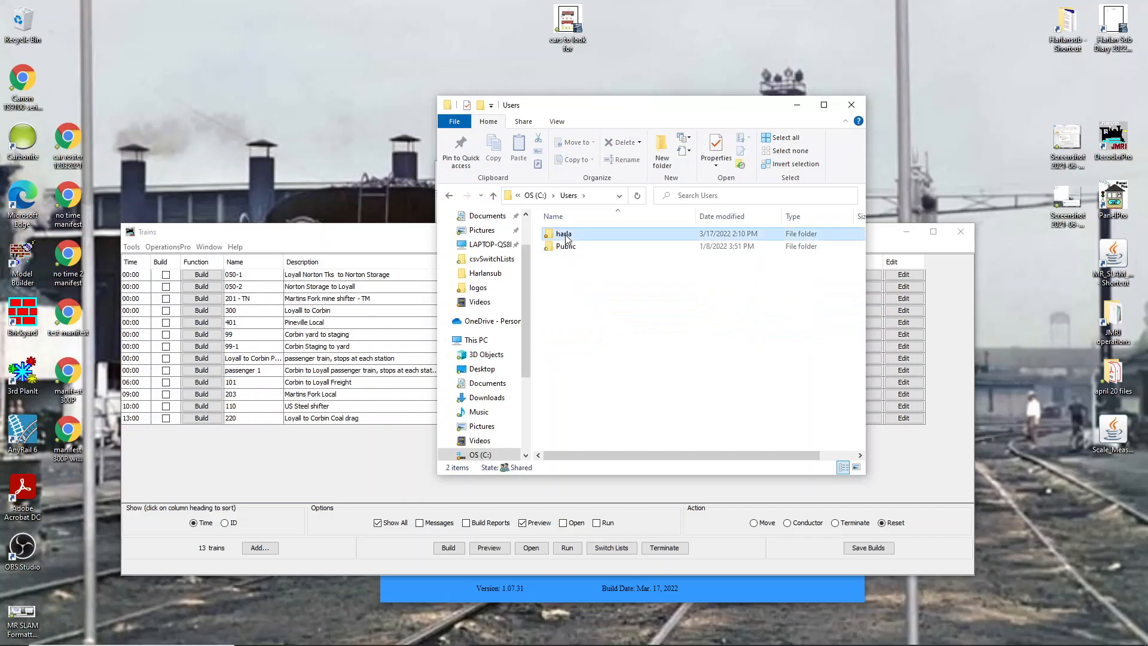
double_click(565, 236)
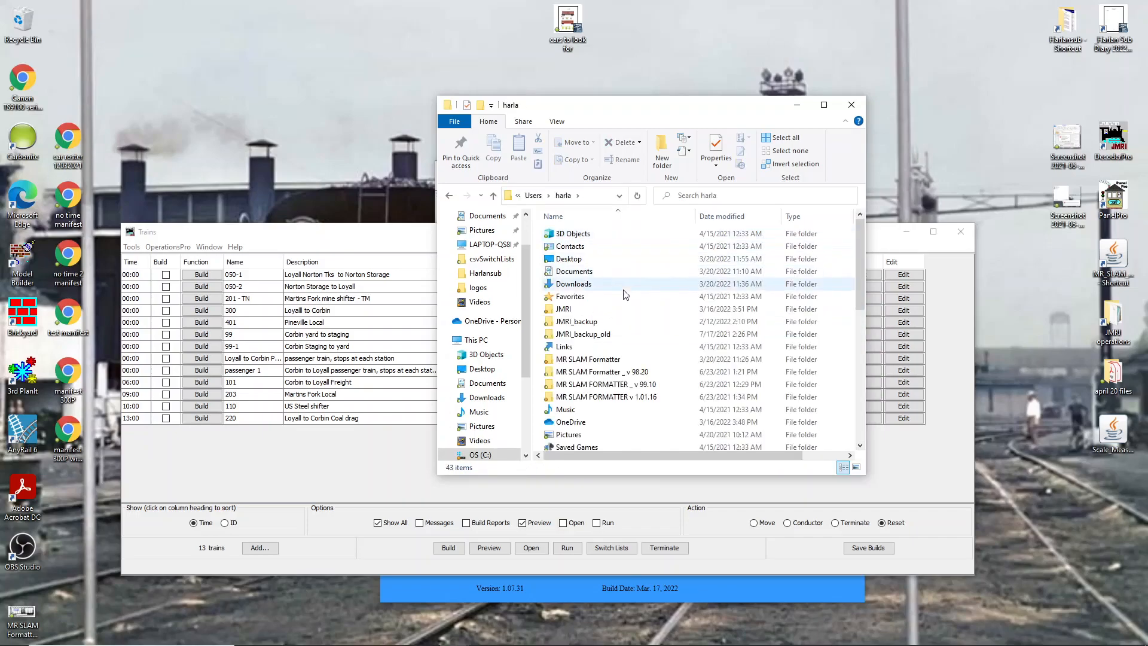
double_click(563, 309)
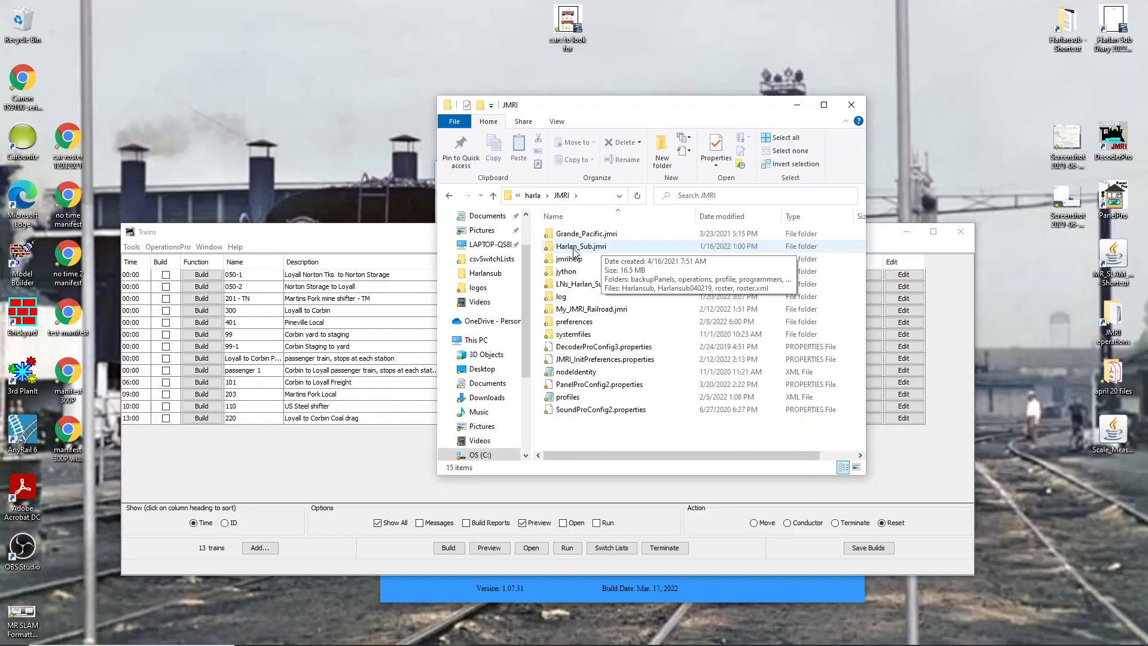
double_click(574, 246)
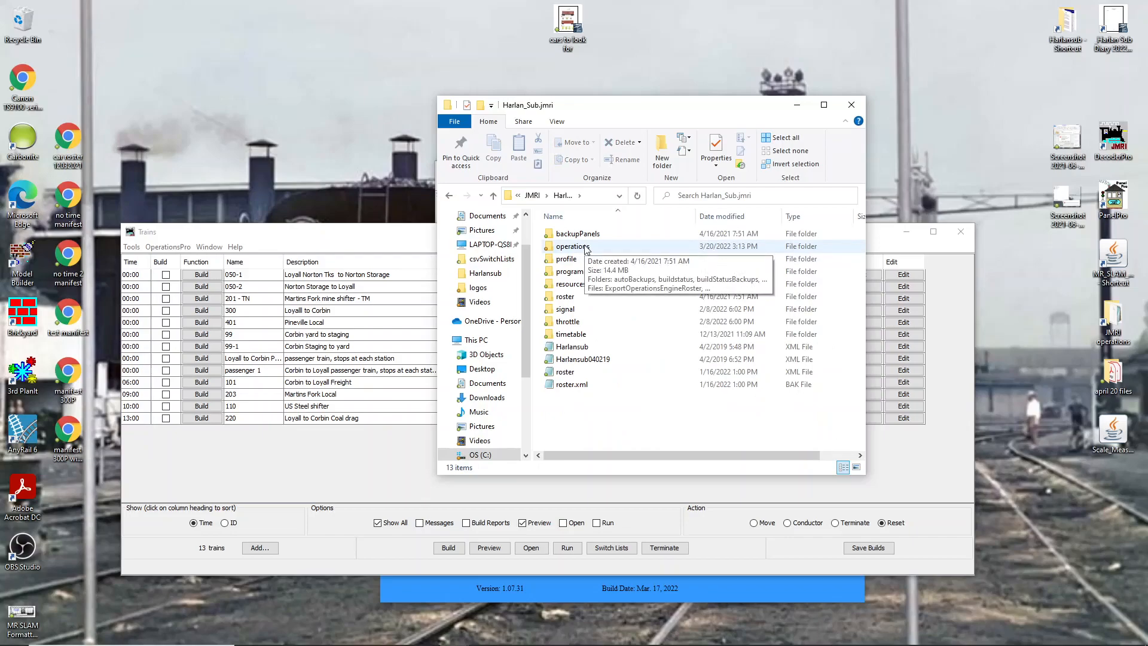
double_click(585, 245)
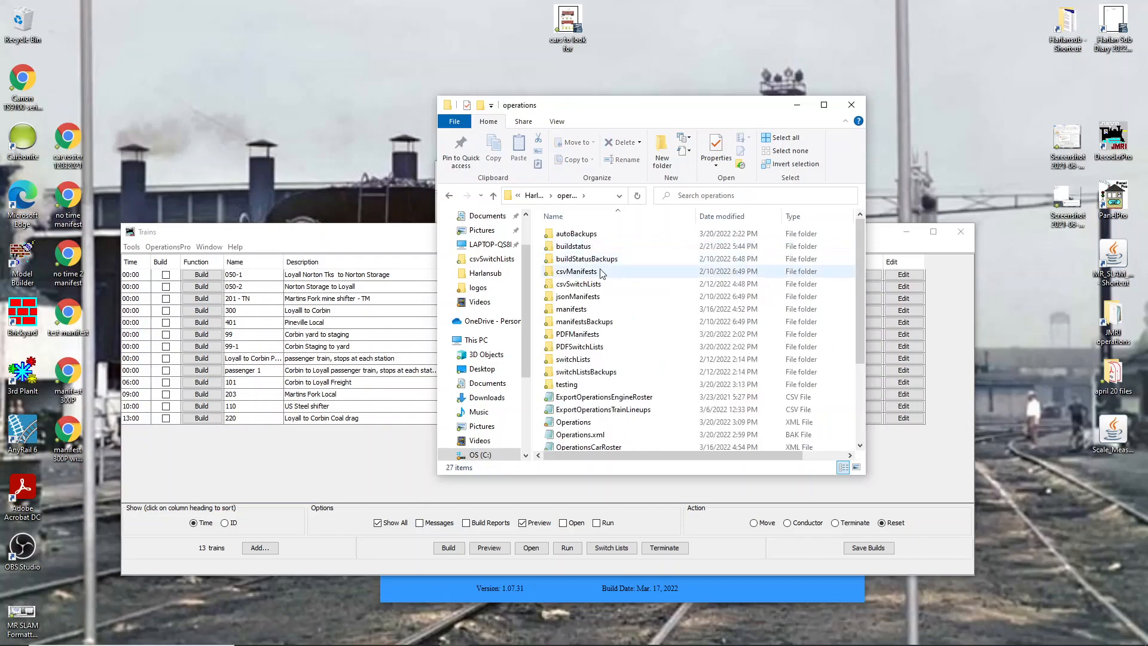
- Open the csvManifests folder to inspect the generated CSV manifest files, then minimize File Explorer
click(583, 275)
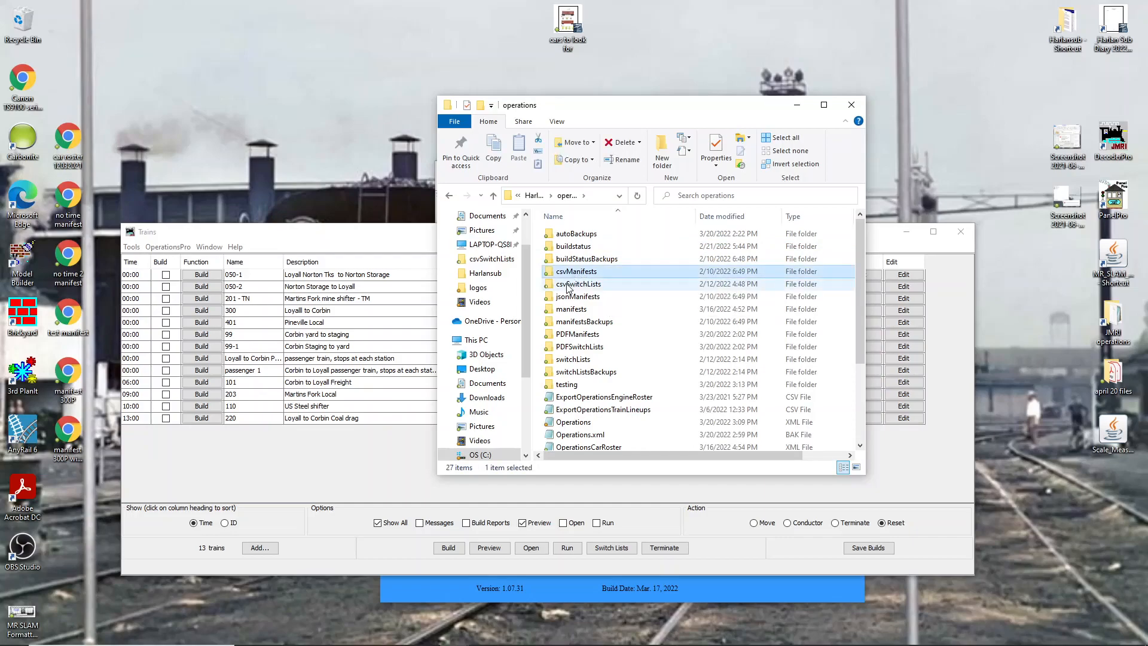
click(567, 287)
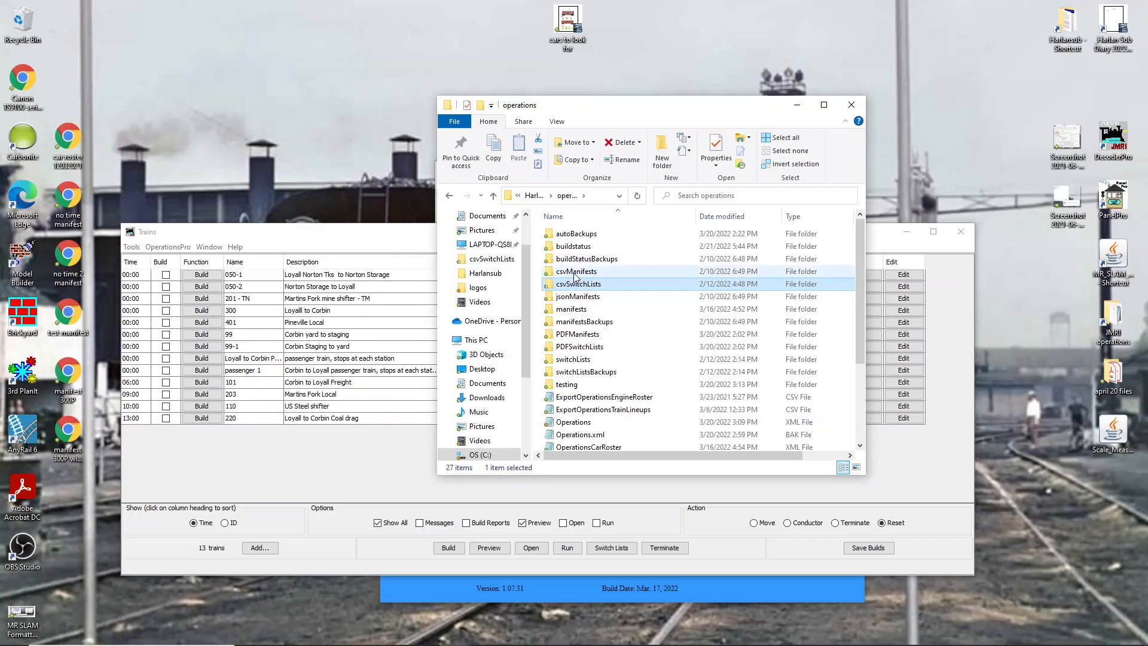
click(574, 274)
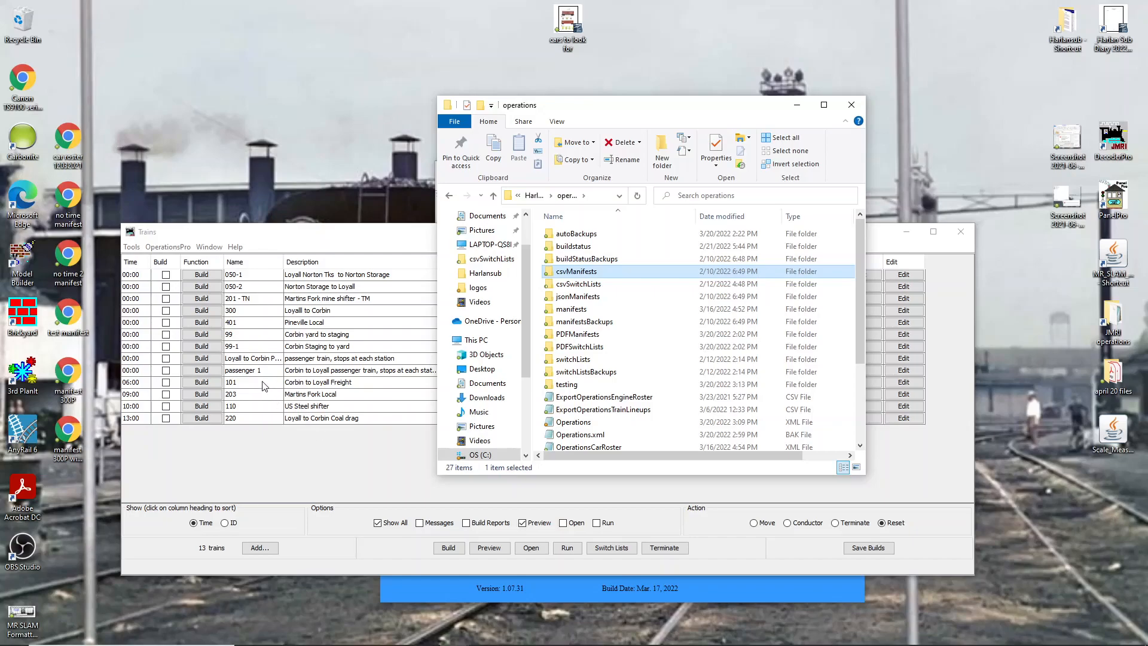
double_click(578, 272)
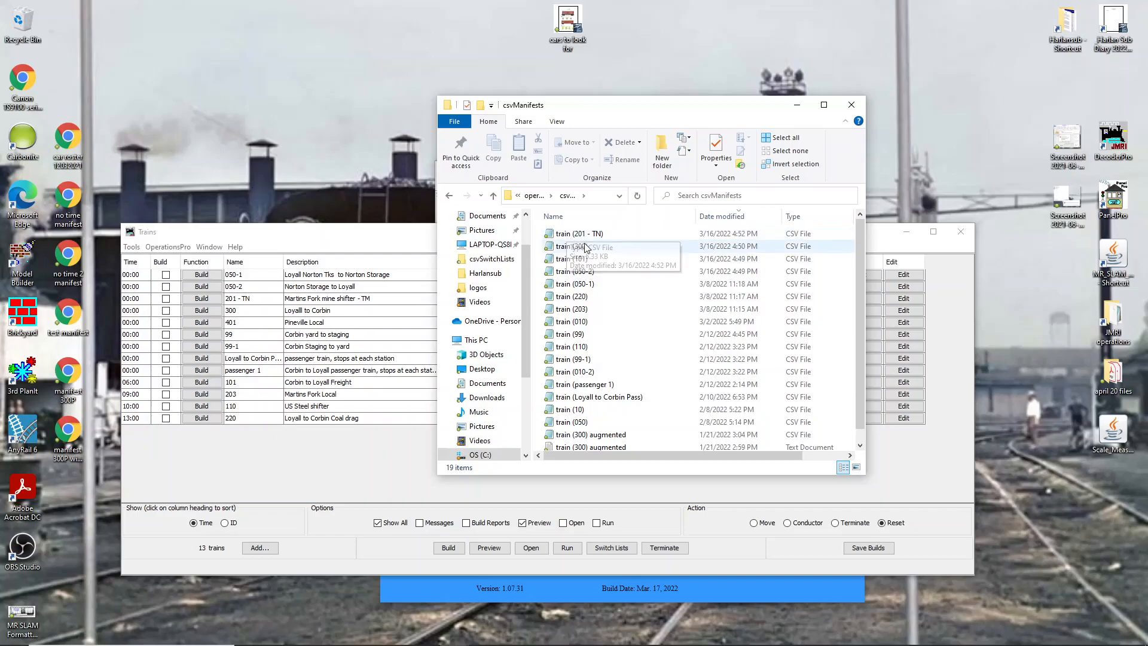
click(799, 107)
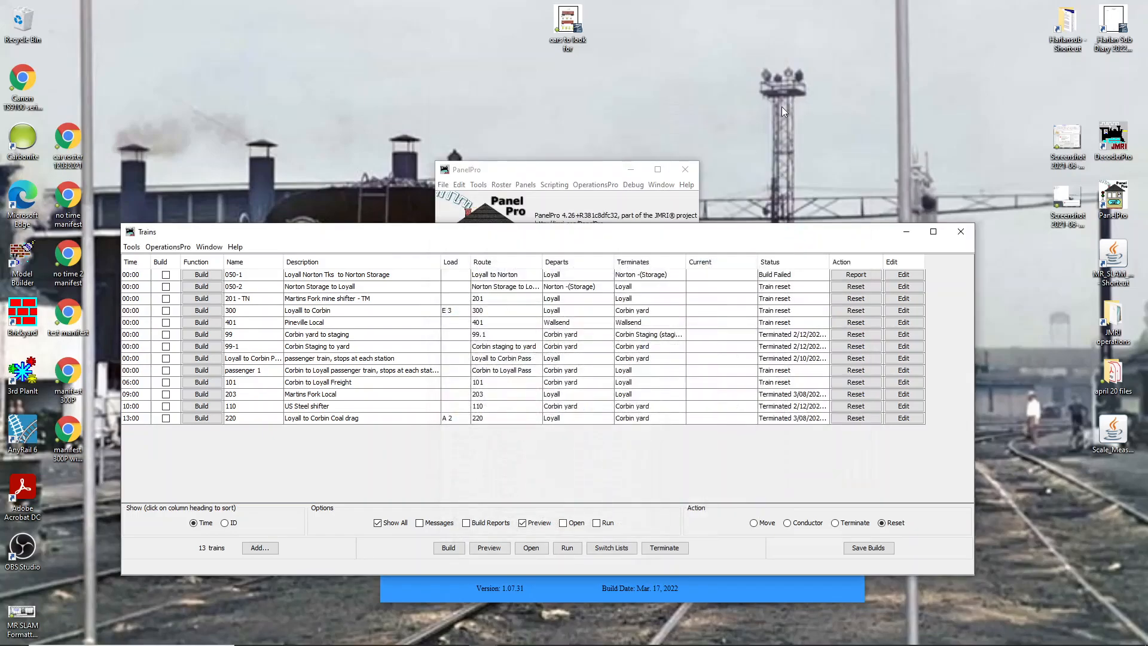
- Open the Switch Lists by Location window, close it, and minimize the Trains window behind the formatter
click(611, 546)
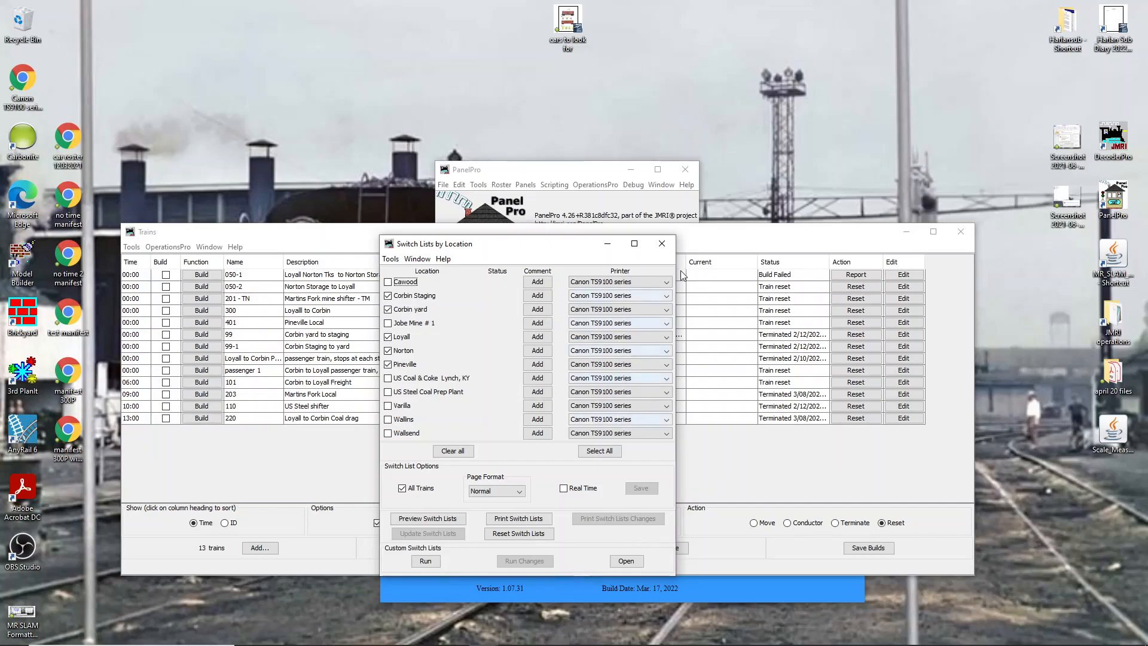
click(662, 243)
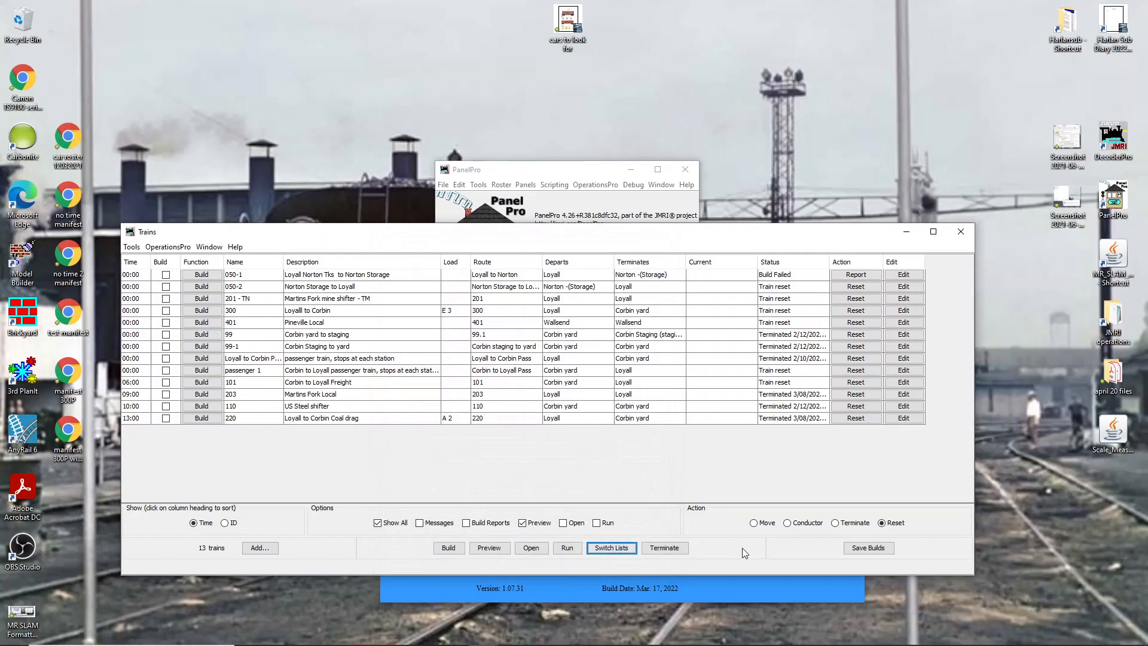
click(786, 586)
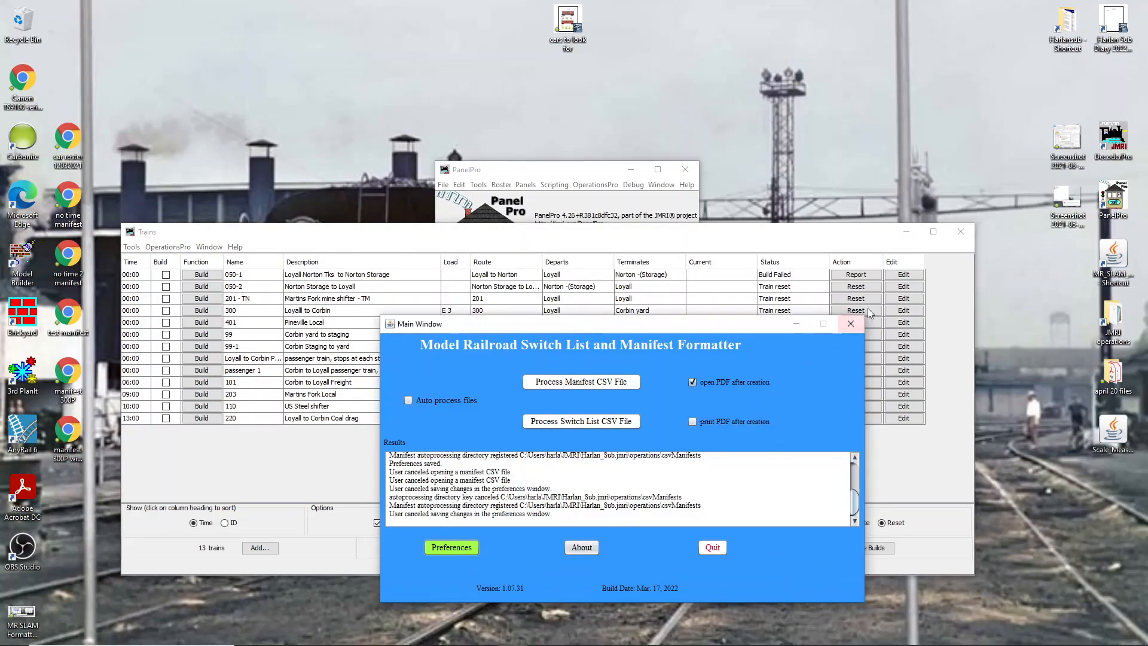
click(905, 233)
click(905, 233)
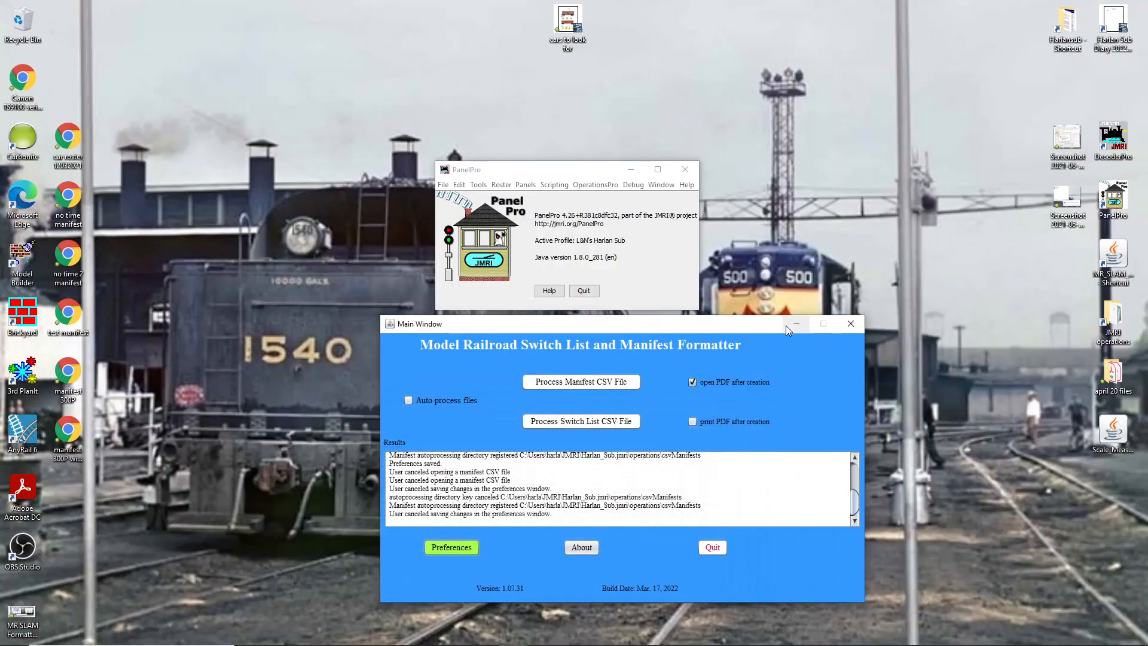
- Open the manifest CSV file chooser, inspect its folder hierarchy above csvManifests, and cancel
drag(752, 325, 740, 164)
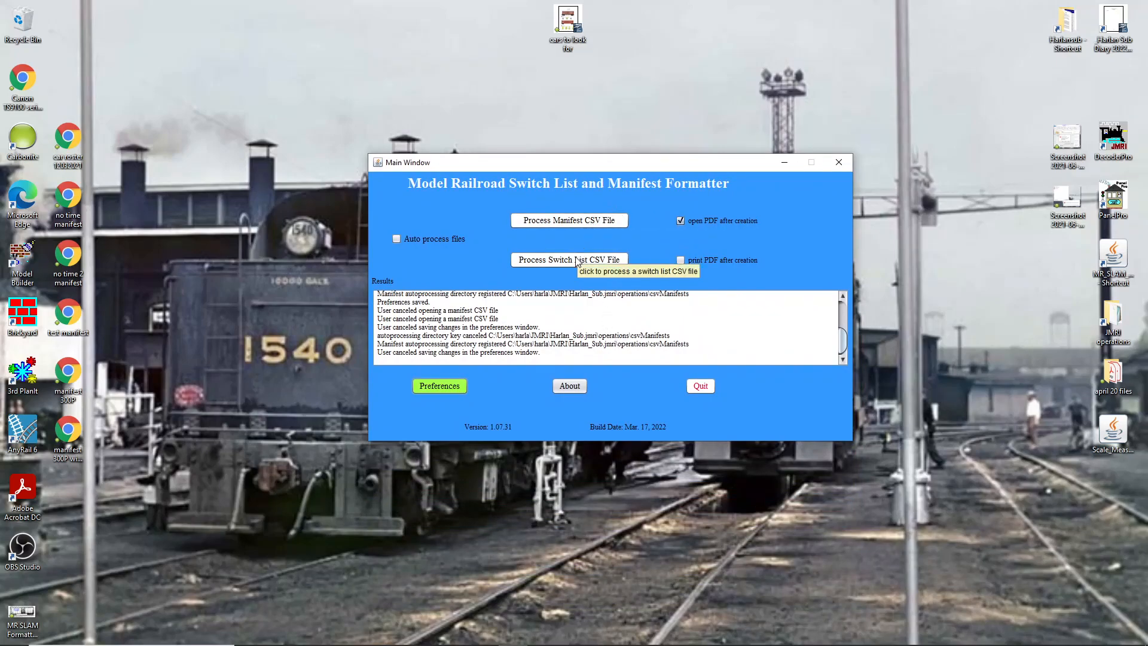
click(575, 221)
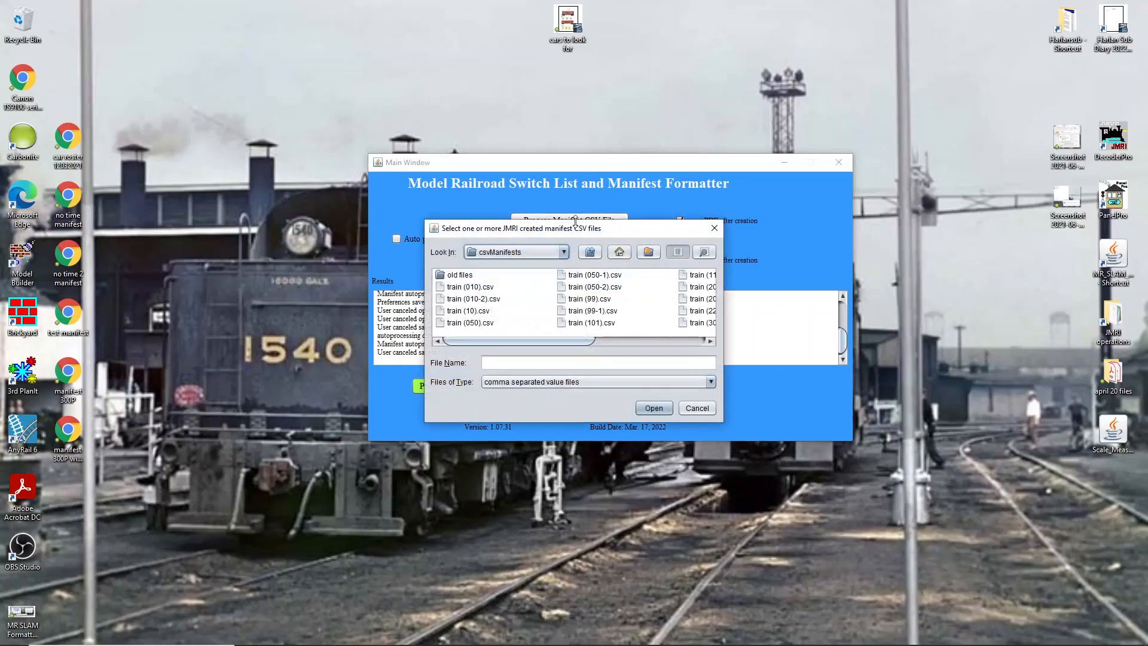
click(564, 253)
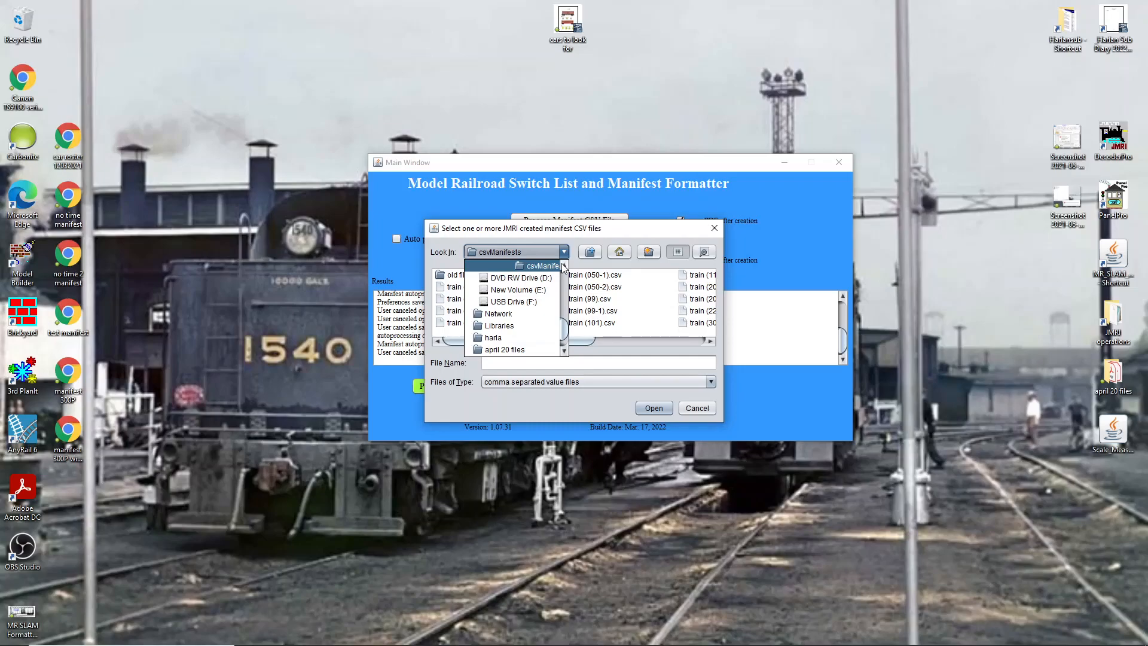
scroll(564, 269, up, 3)
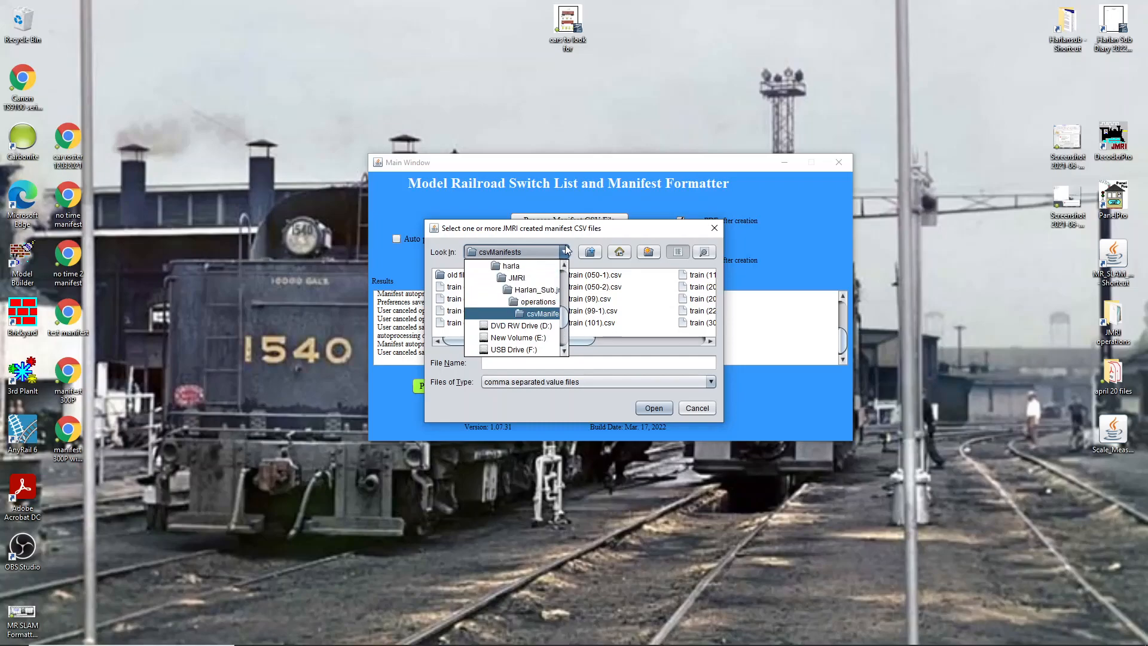
click(700, 408)
click(695, 408)
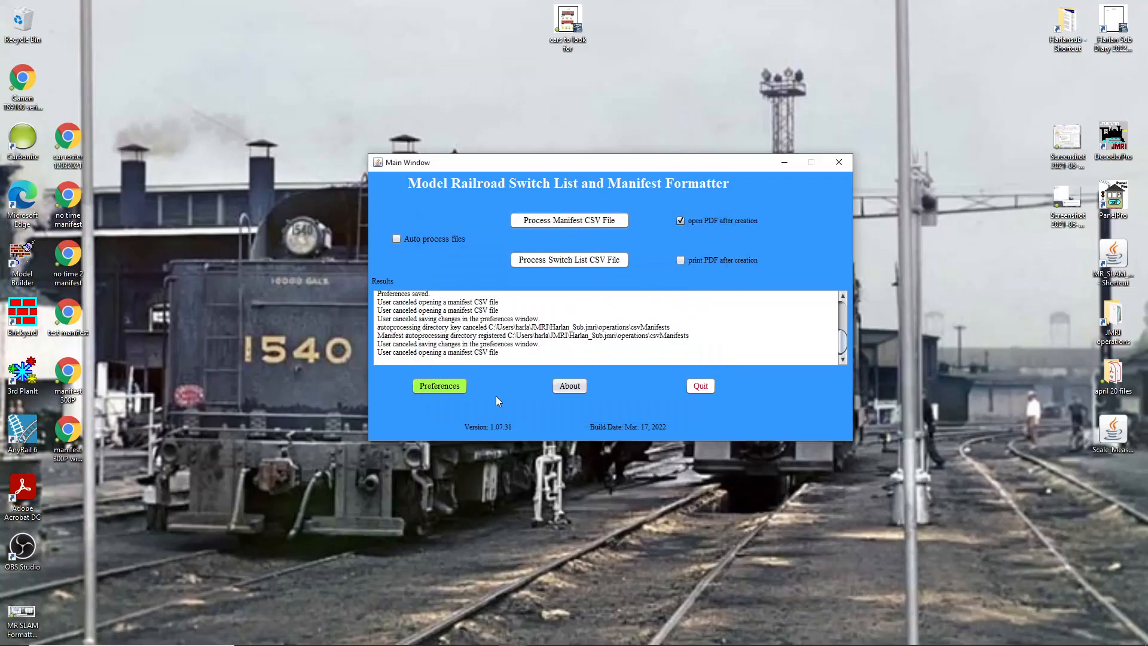
- Open the formatter's Preferences and set the manifest CSV path to the csvManifests folder inside operations
click(456, 386)
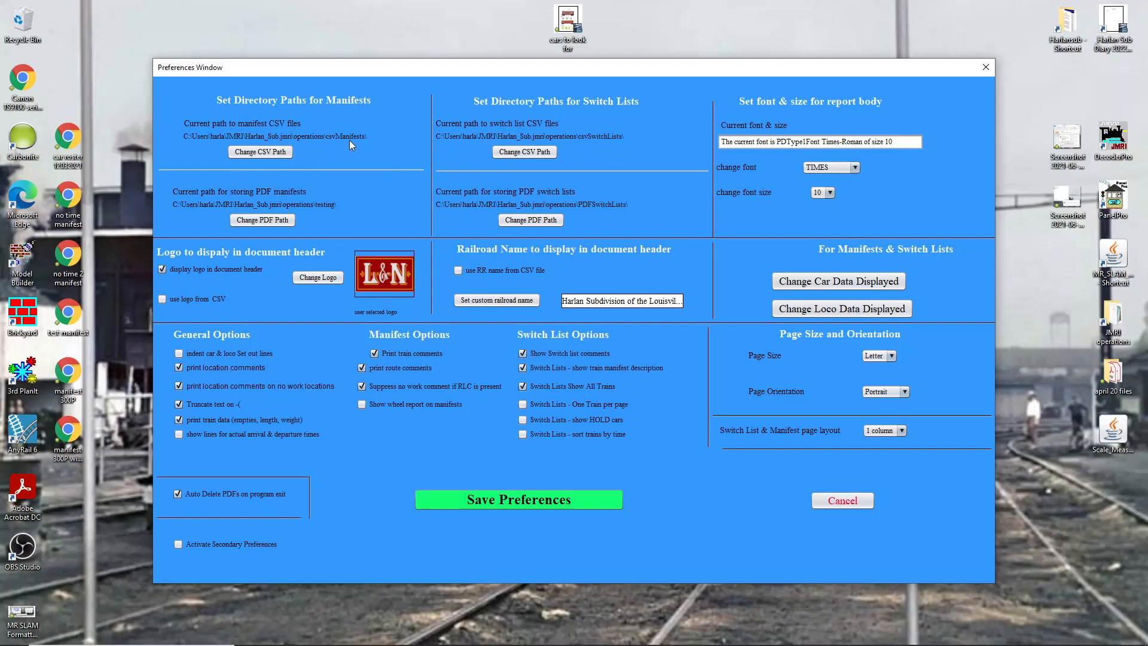
click(262, 153)
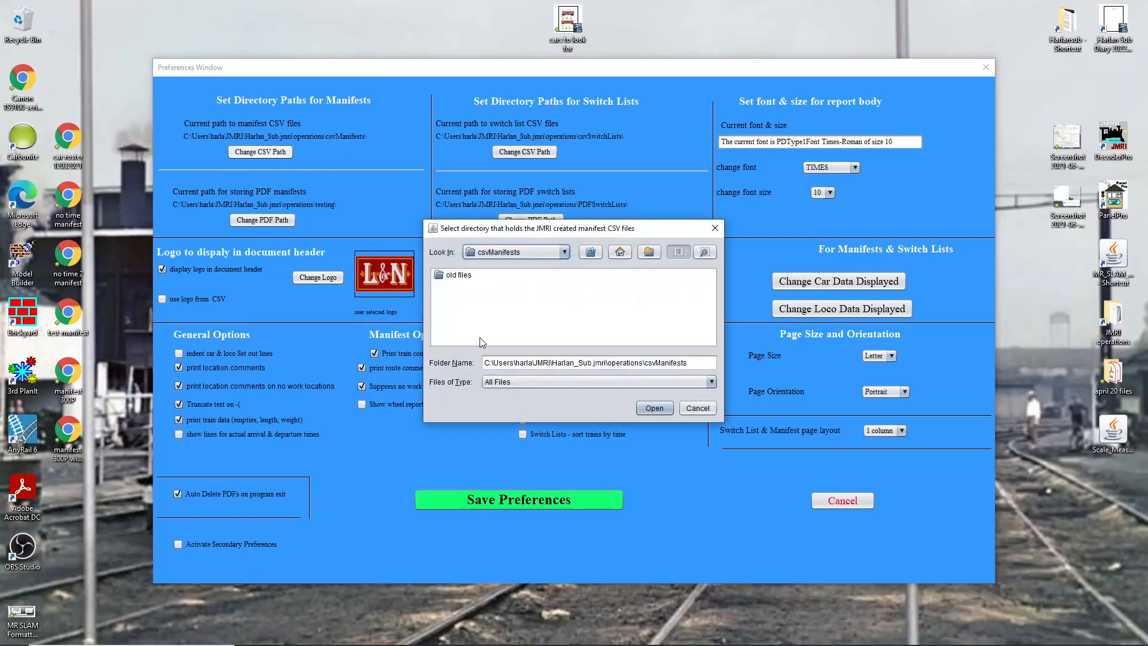
click(565, 253)
scroll(561, 271, up, 3)
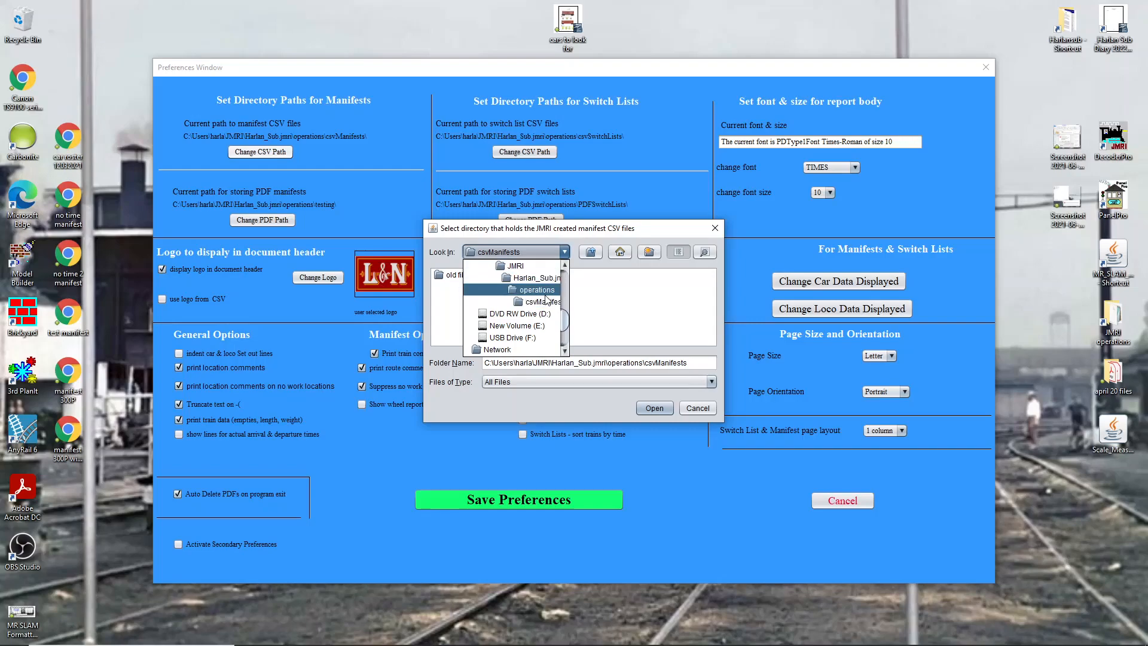
click(539, 305)
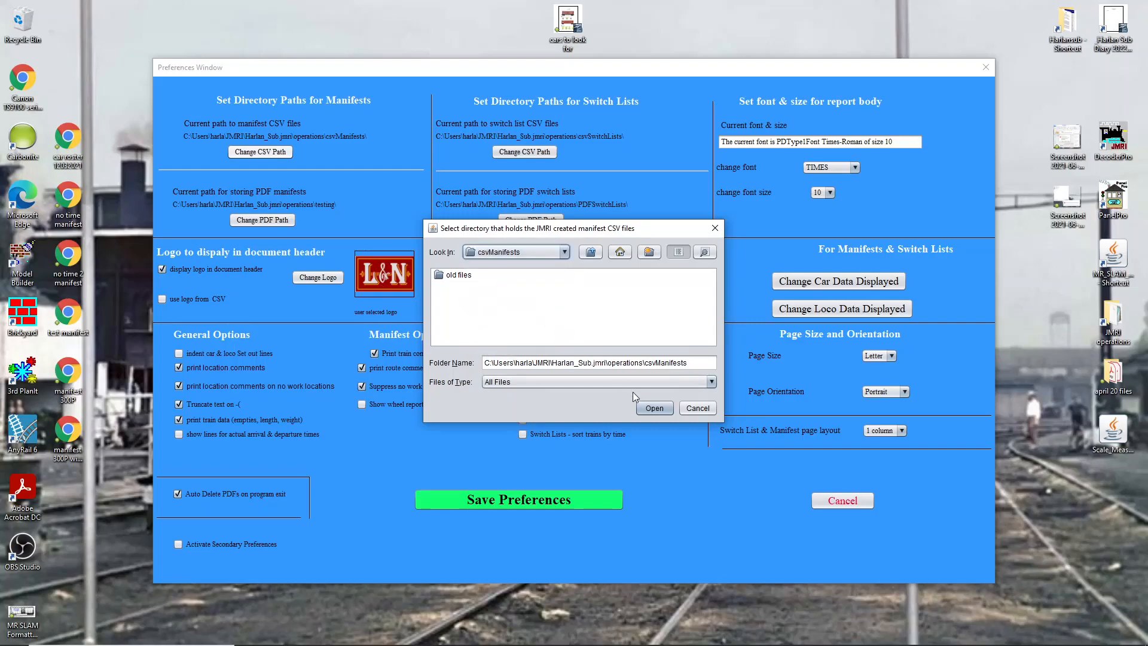
click(590, 253)
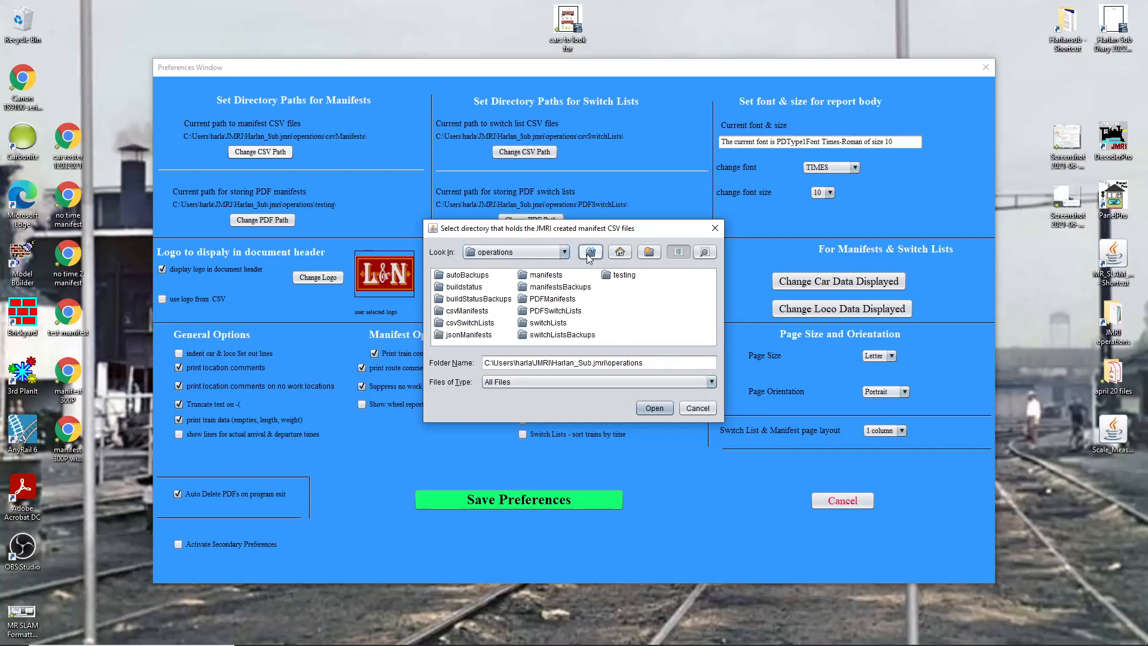
click(465, 312)
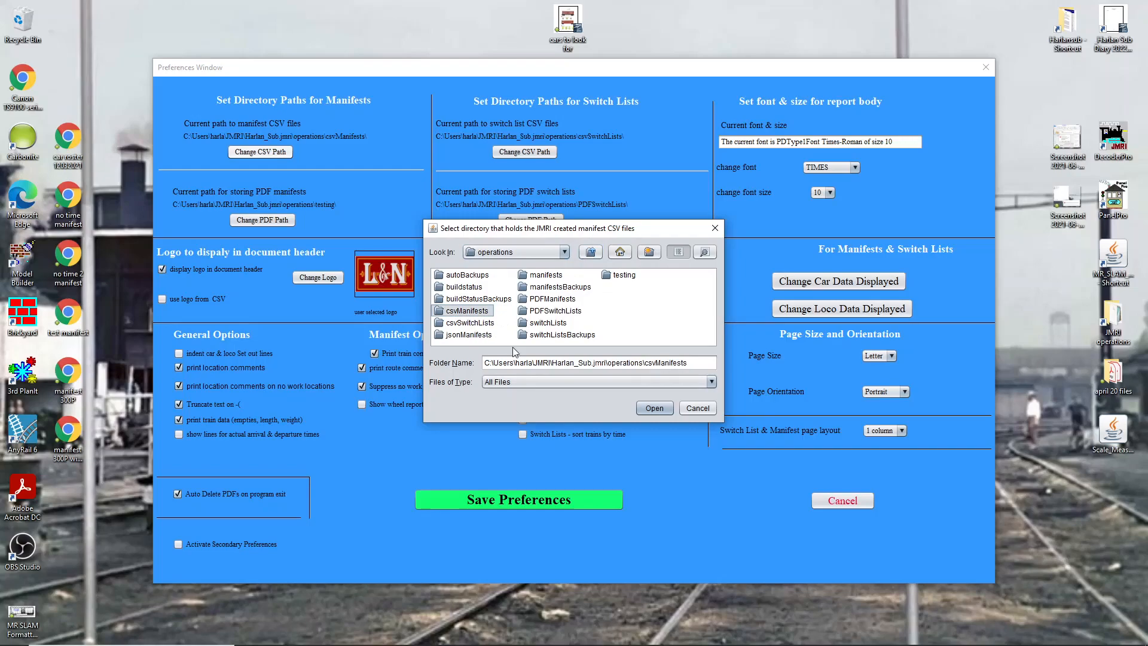
click(649, 408)
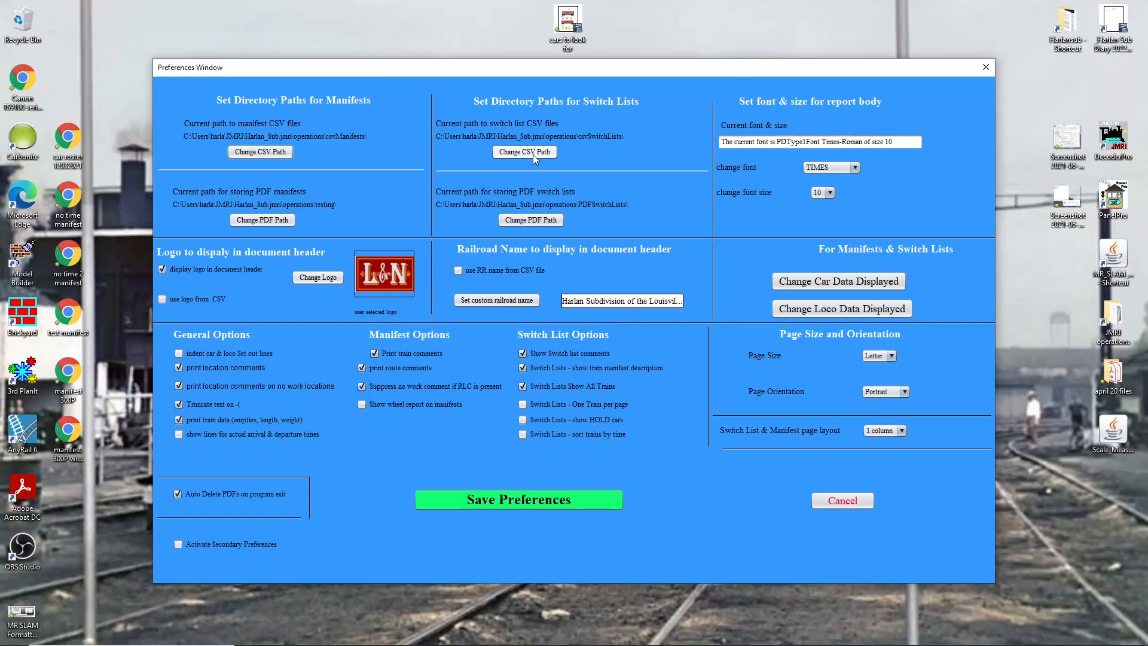
- Set the path for storing PDF manifests to the PDFManifests folder inside operations
click(274, 221)
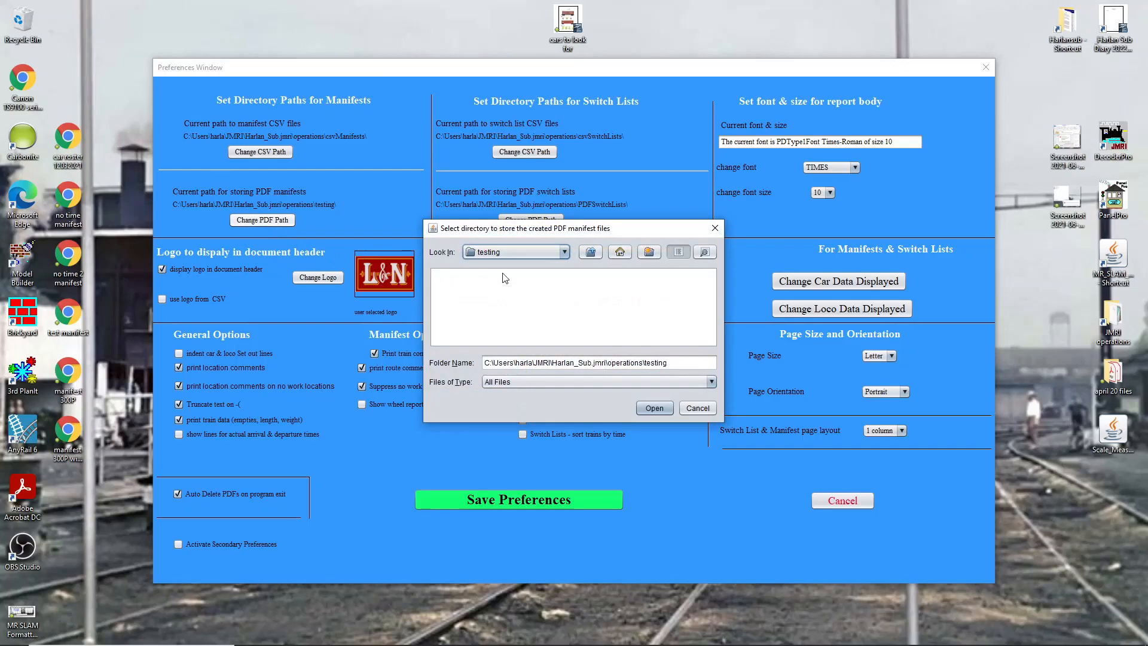
click(591, 253)
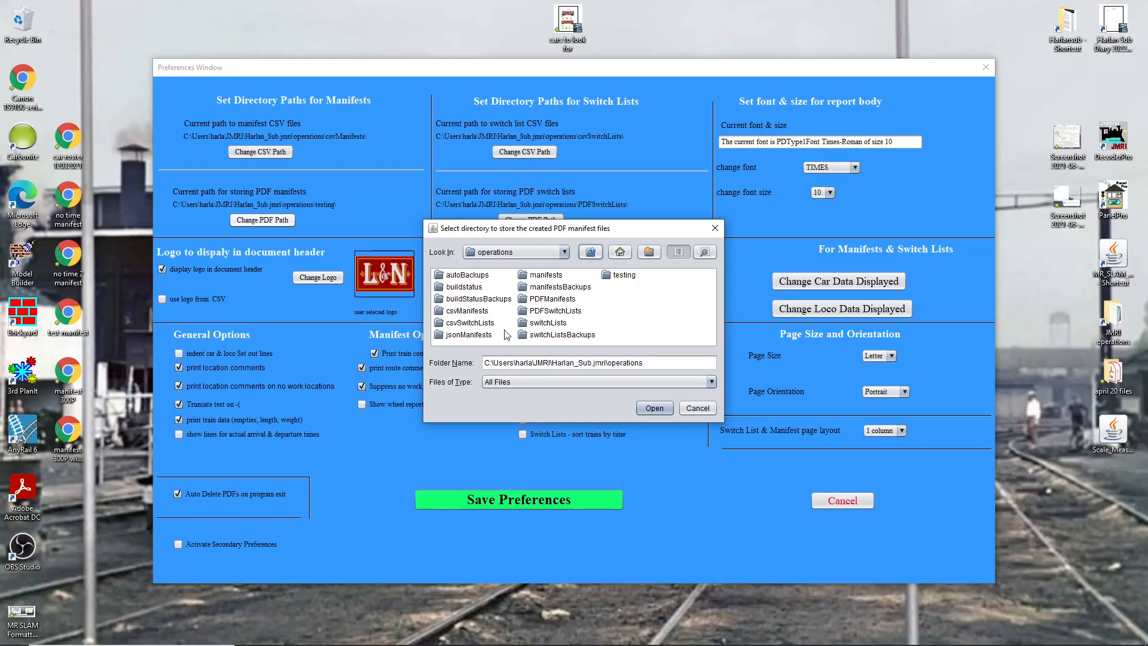
click(468, 313)
click(467, 323)
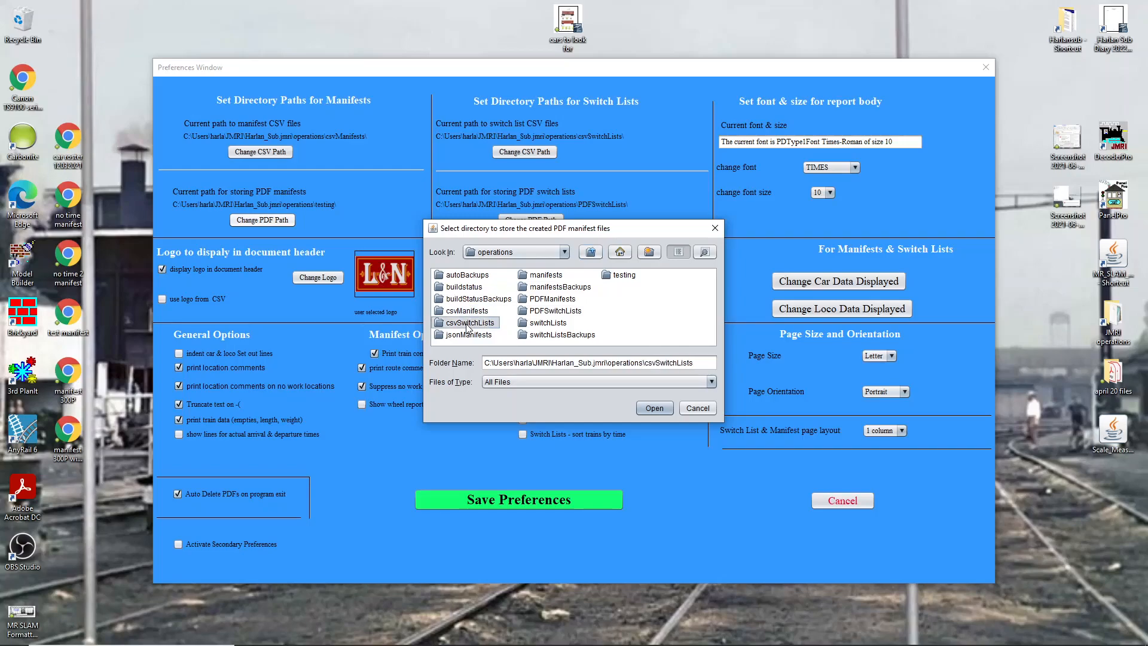
click(553, 300)
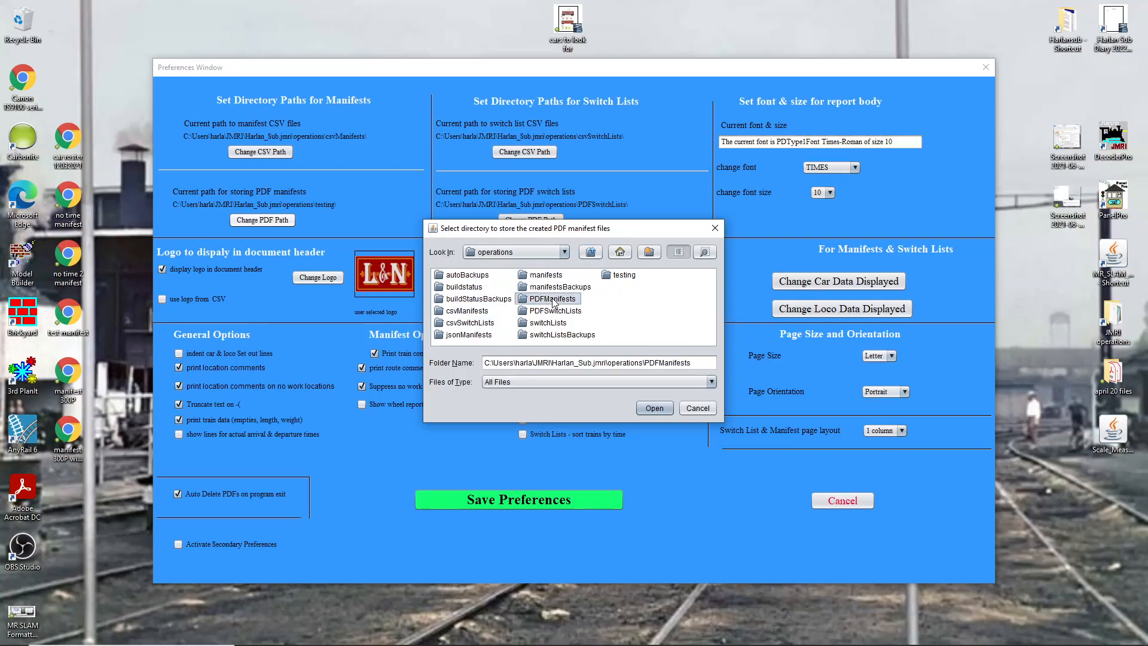
click(552, 311)
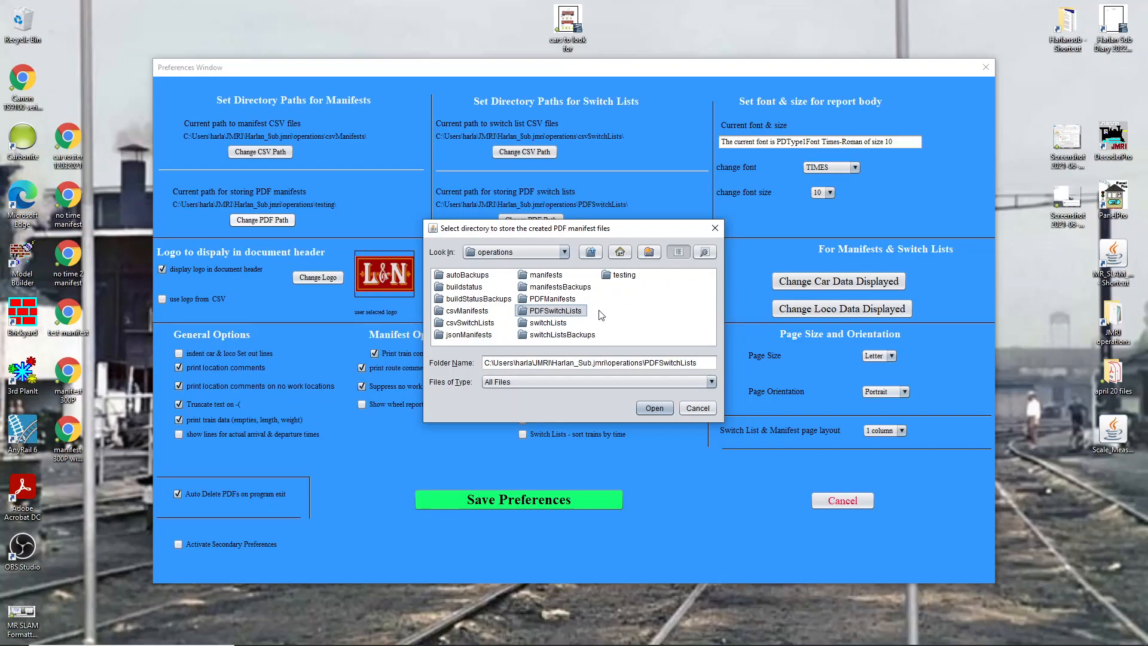
click(537, 304)
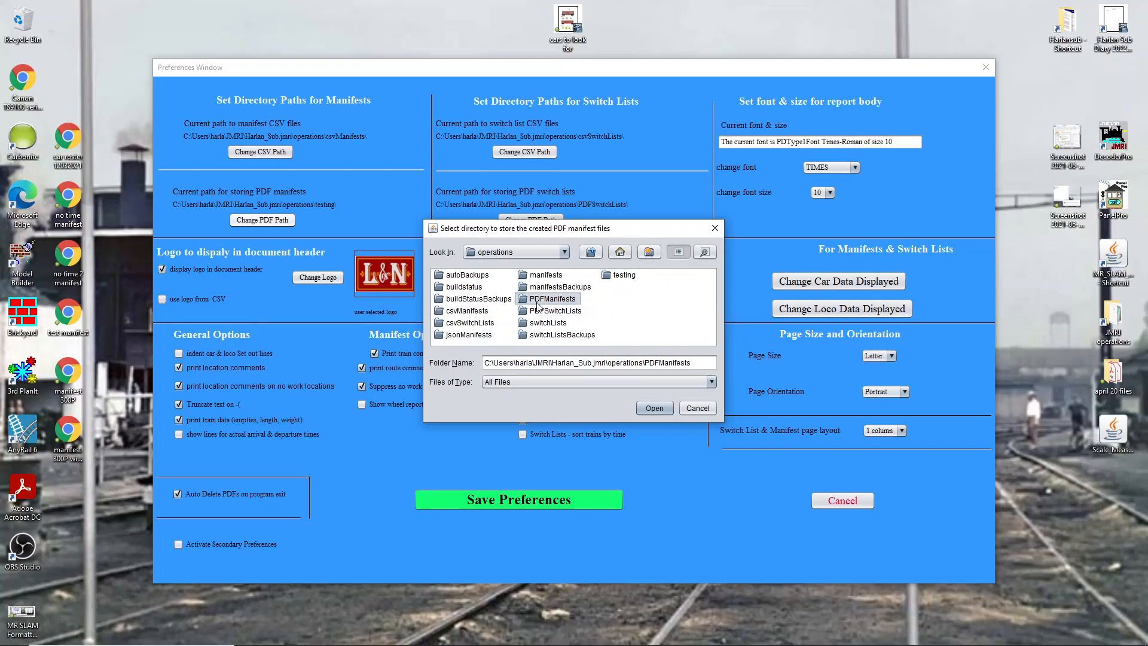
click(697, 409)
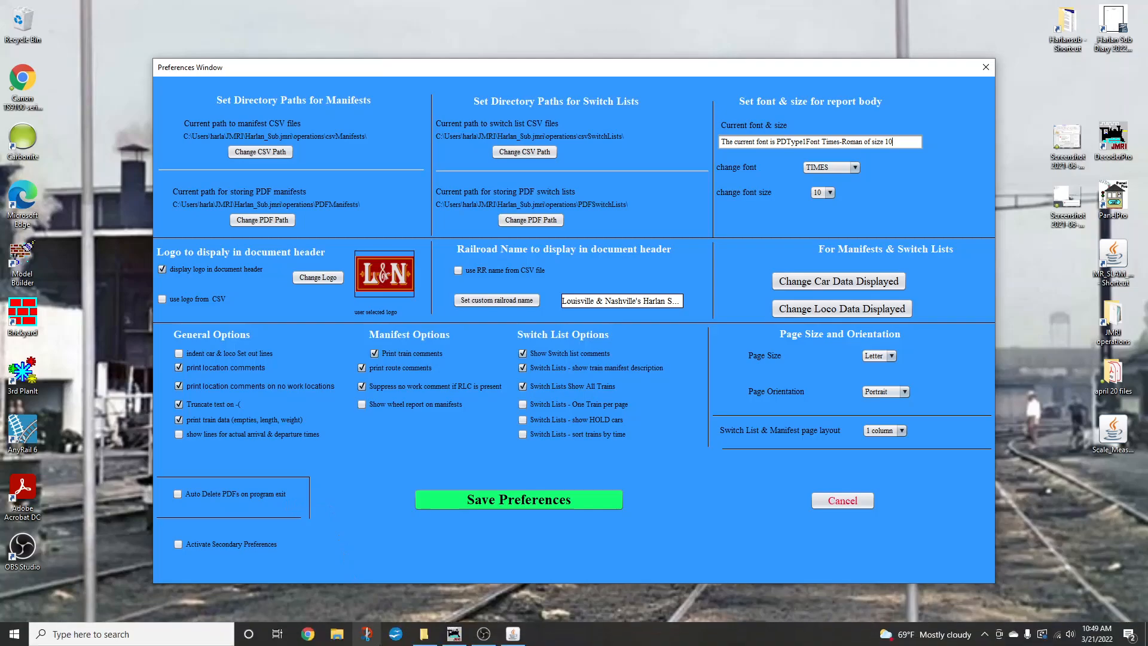
- Bring up File Explorer and inspect the CSV files in the csvManifests folder, then return to operations
mouse_move(422, 639)
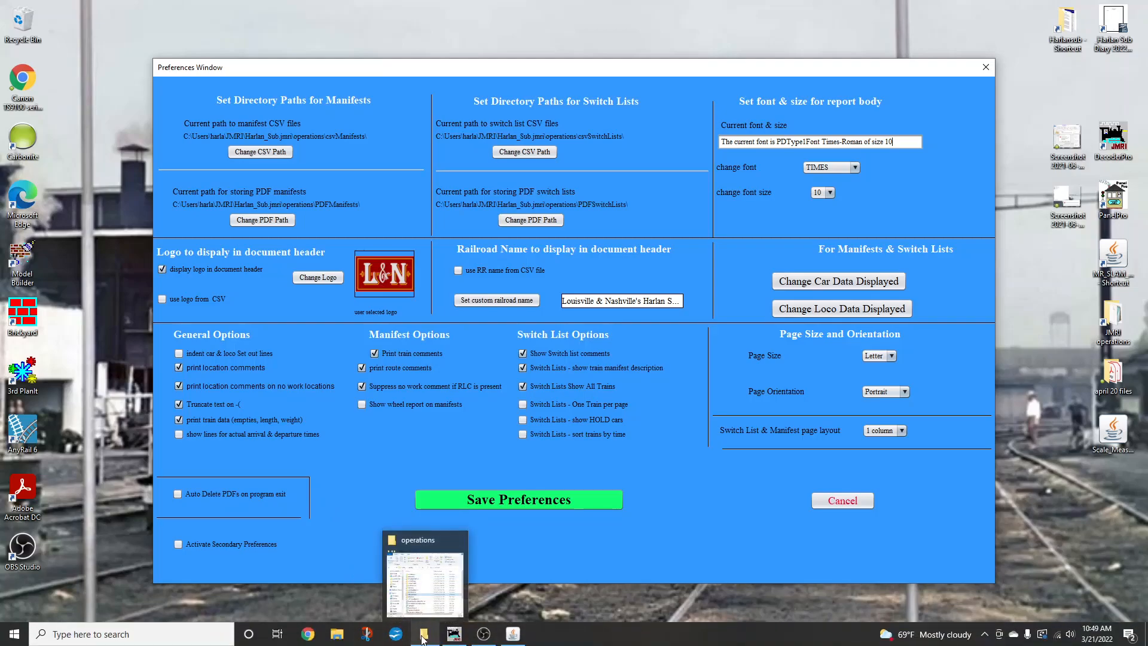
click(422, 638)
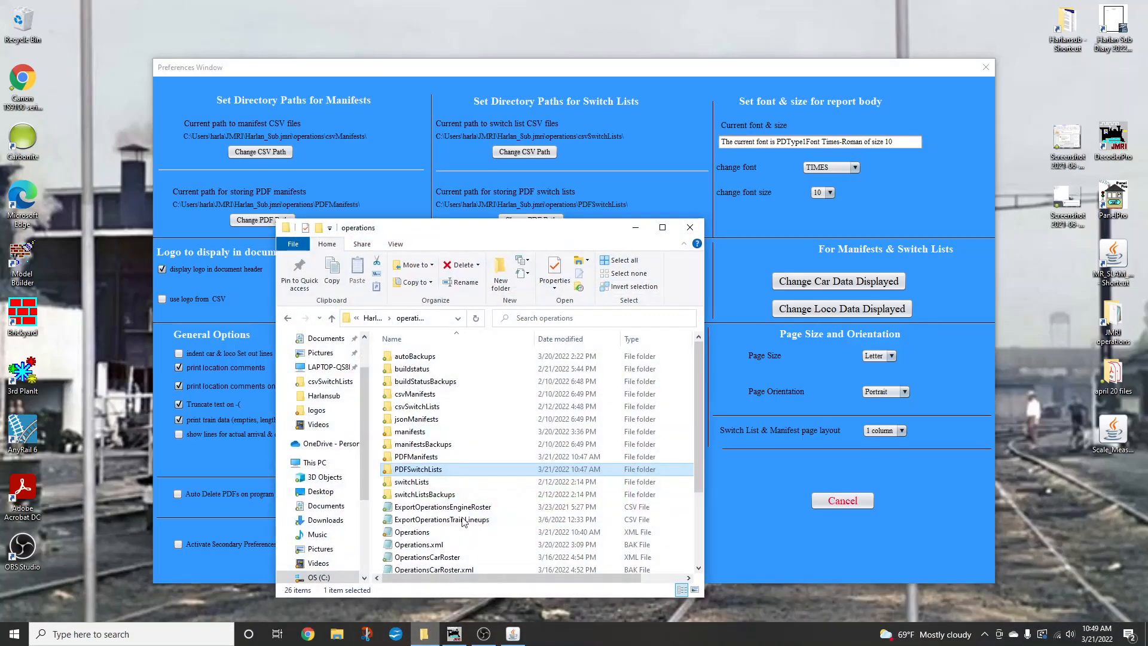
double_click(444, 397)
drag(598, 235, 645, 140)
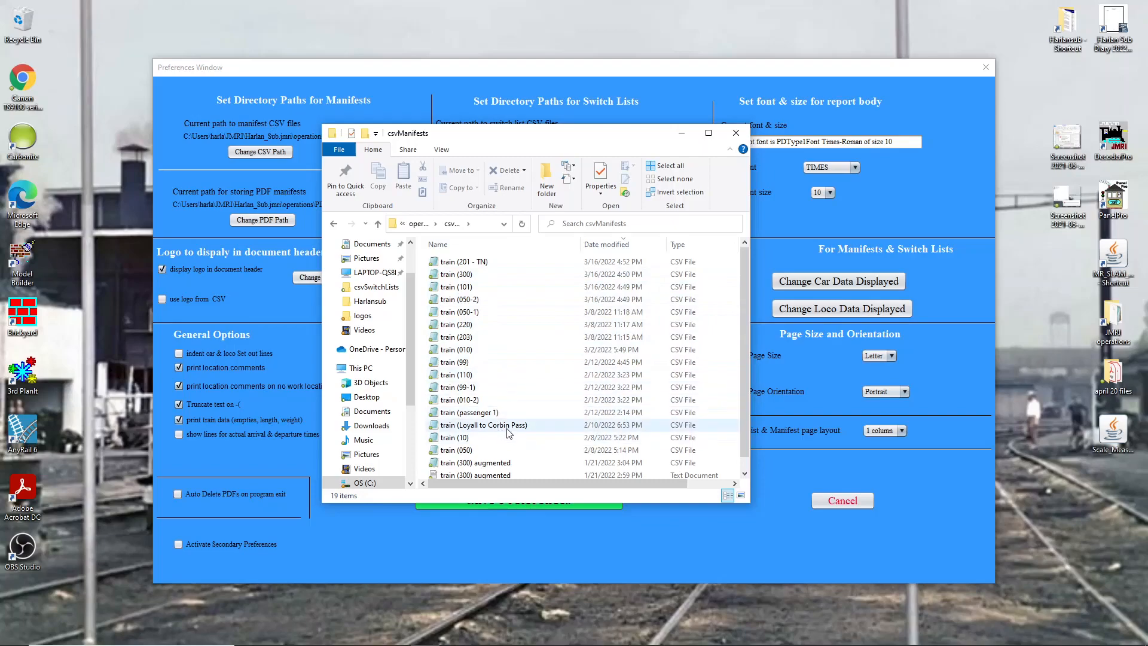
scroll(508, 432, down, 1)
scroll(513, 422, up, 1)
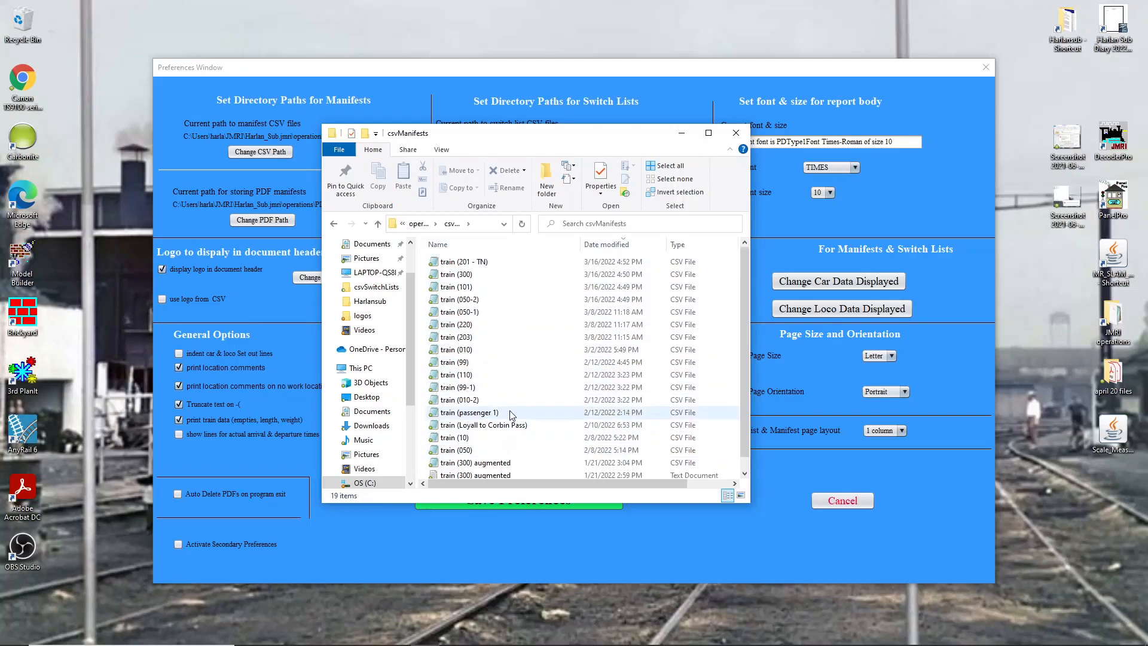
click(377, 223)
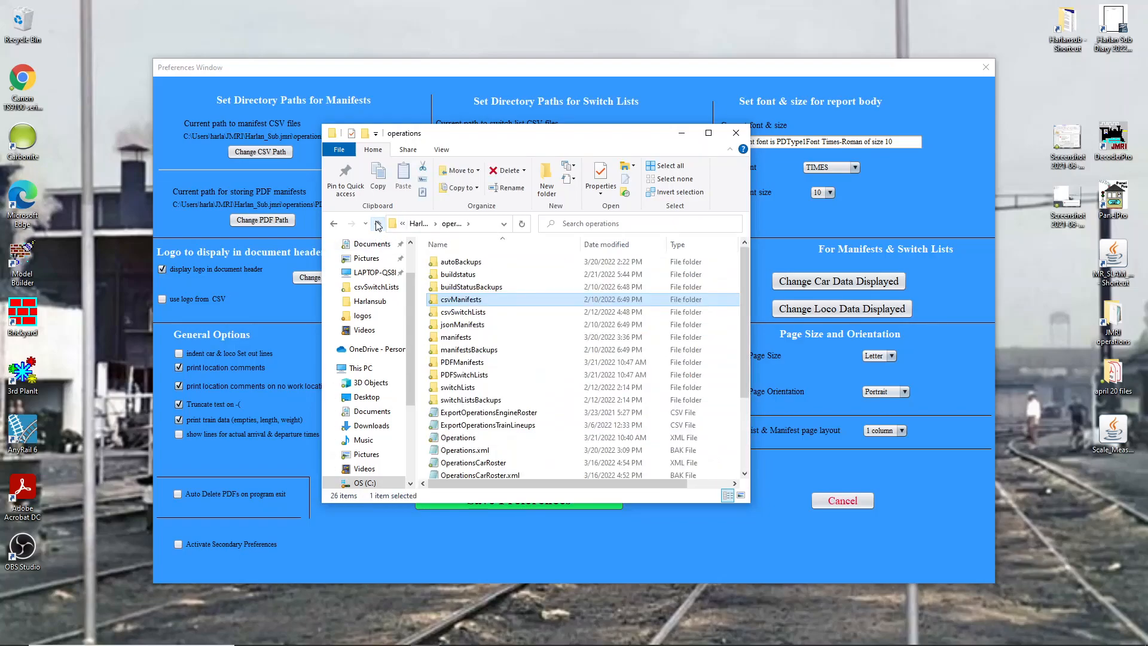
- Inspect the csvSwitchLists and PDFManifests folders, then return to the Preferences window
double_click(472, 312)
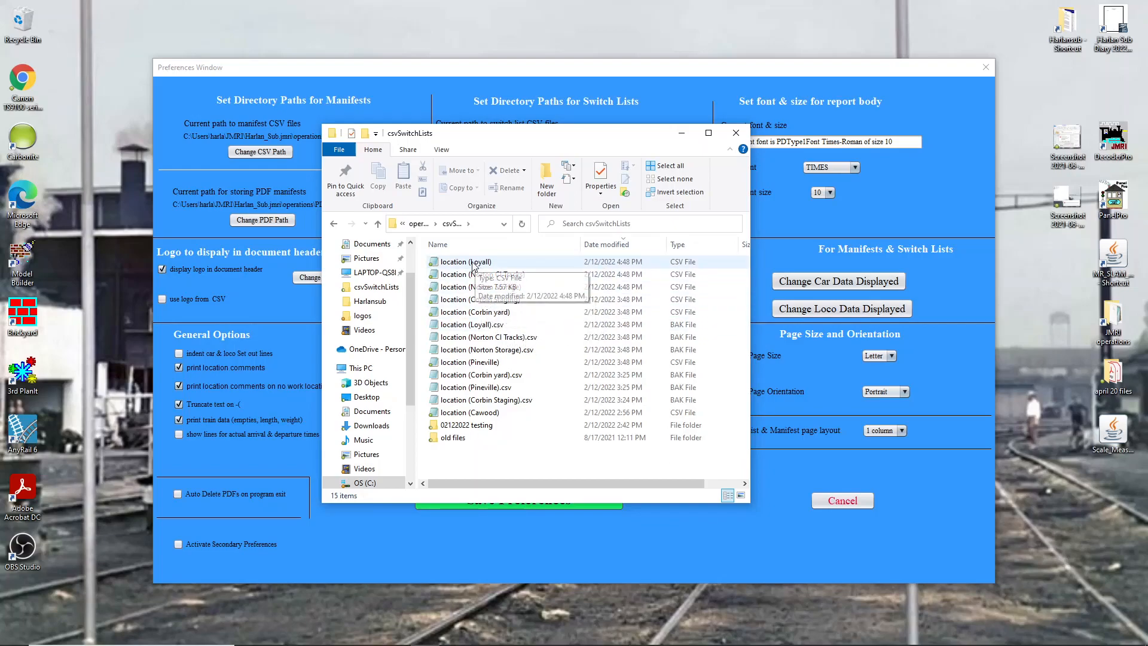
click(378, 223)
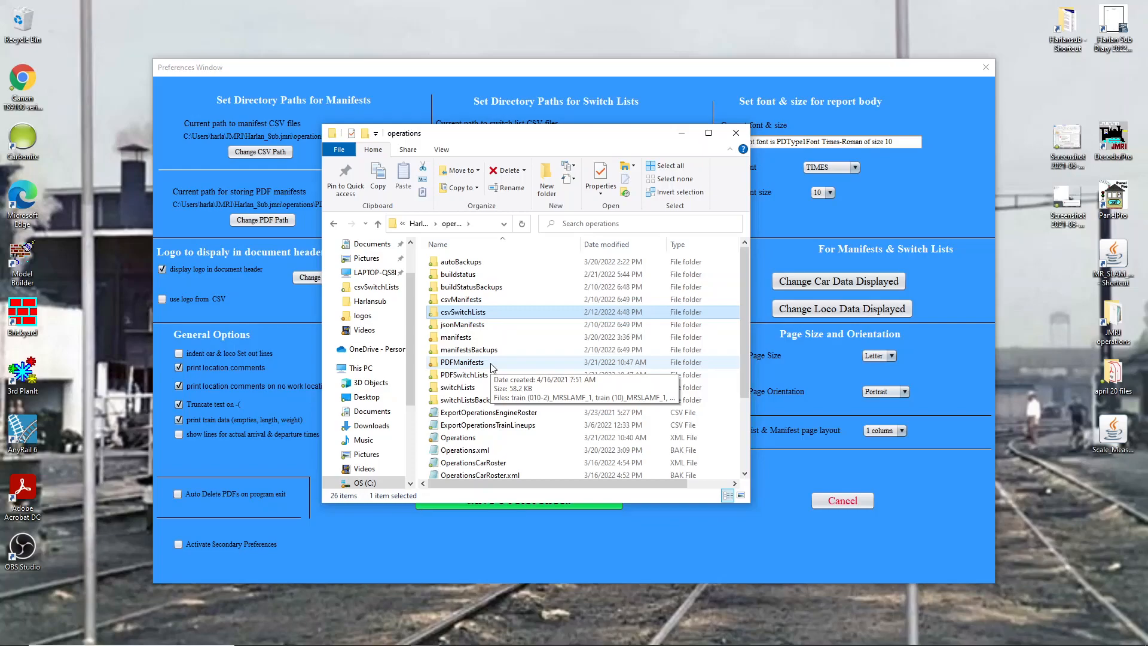
click(462, 362)
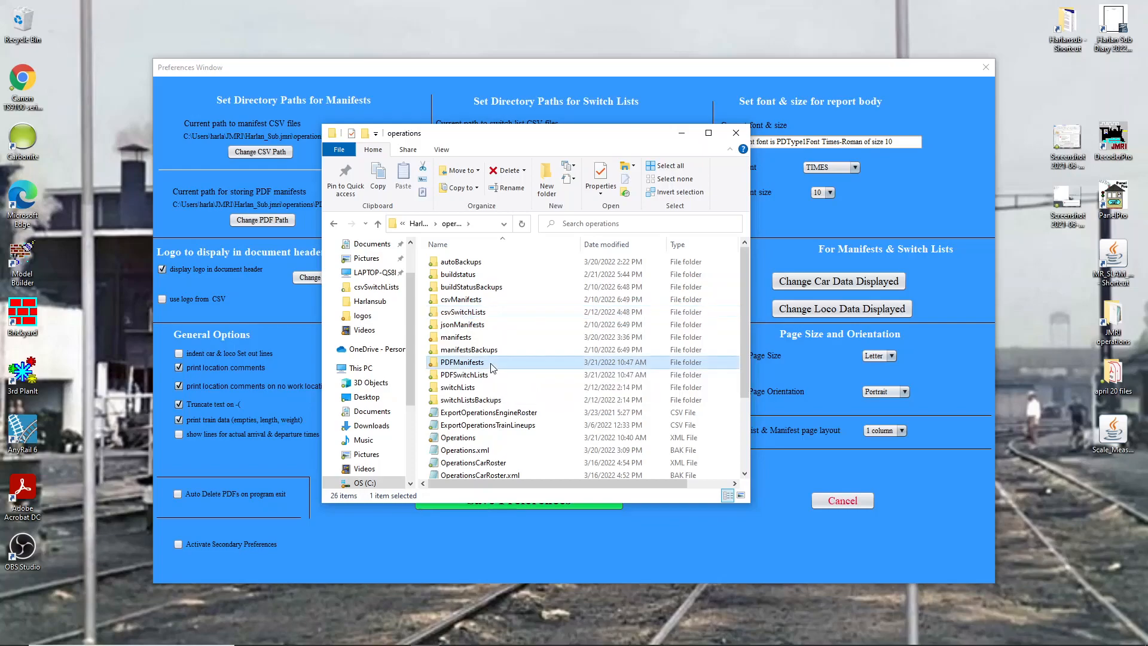
click(491, 363)
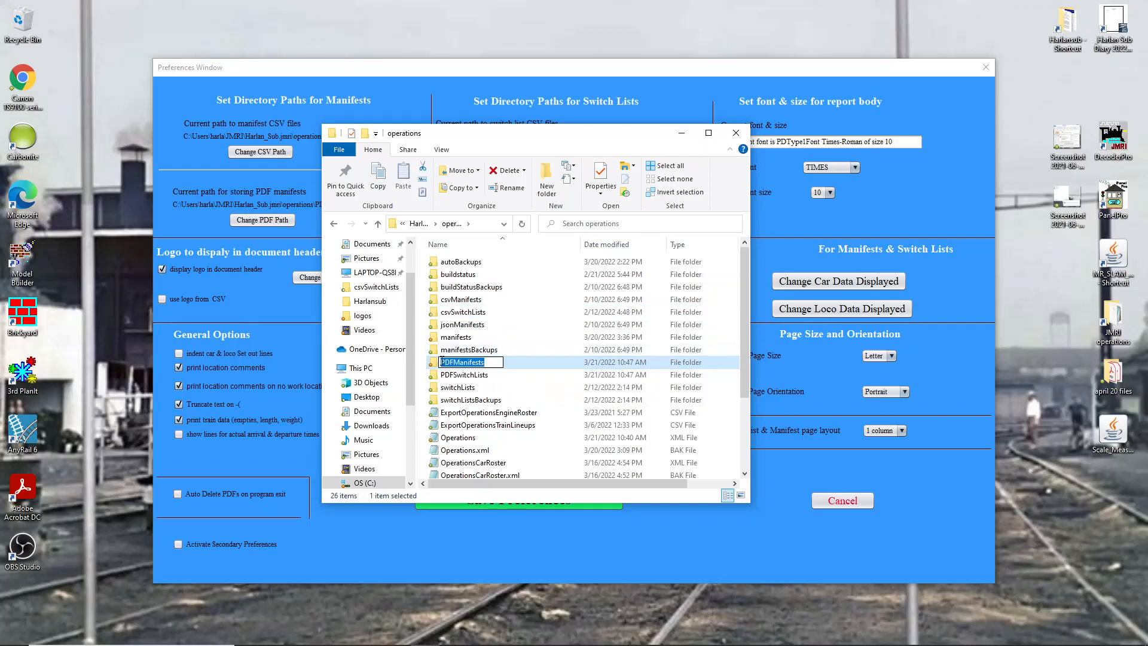
double_click(433, 367)
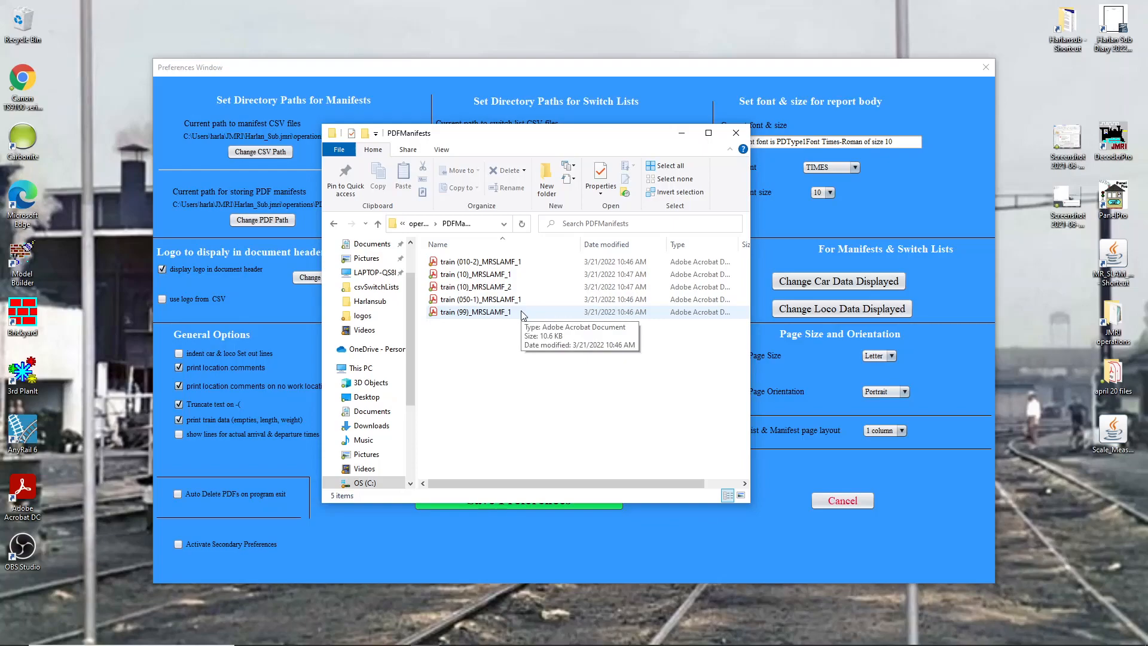
click(381, 519)
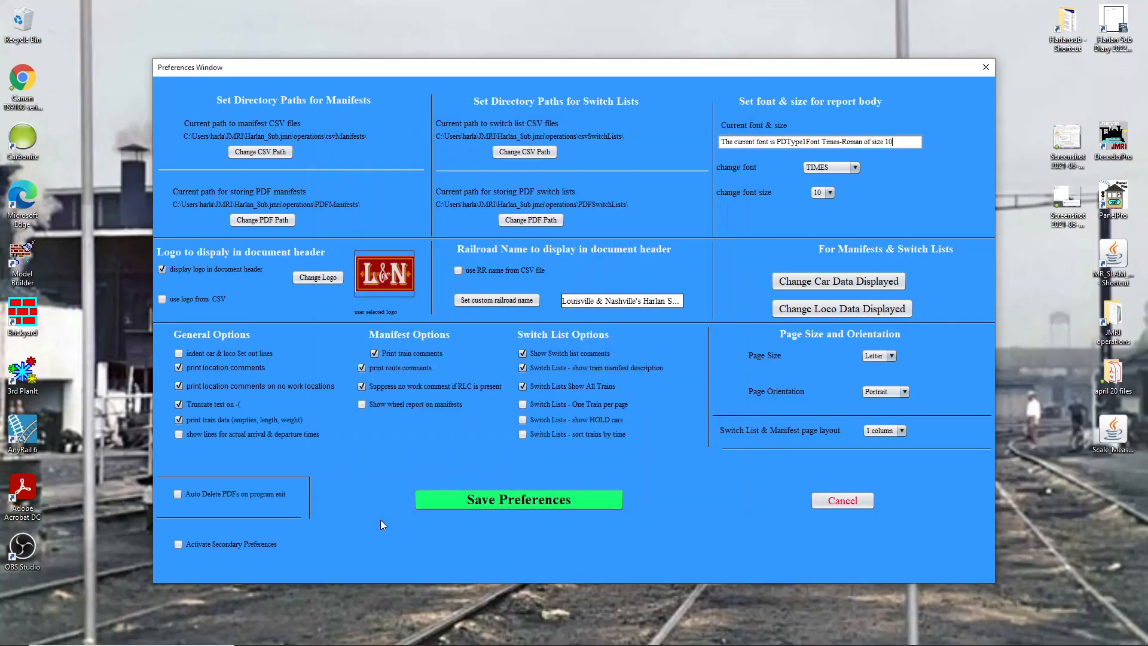
- Enable automatic deletion of PDFs on program exit, confirm it, and save the preferences
click(178, 493)
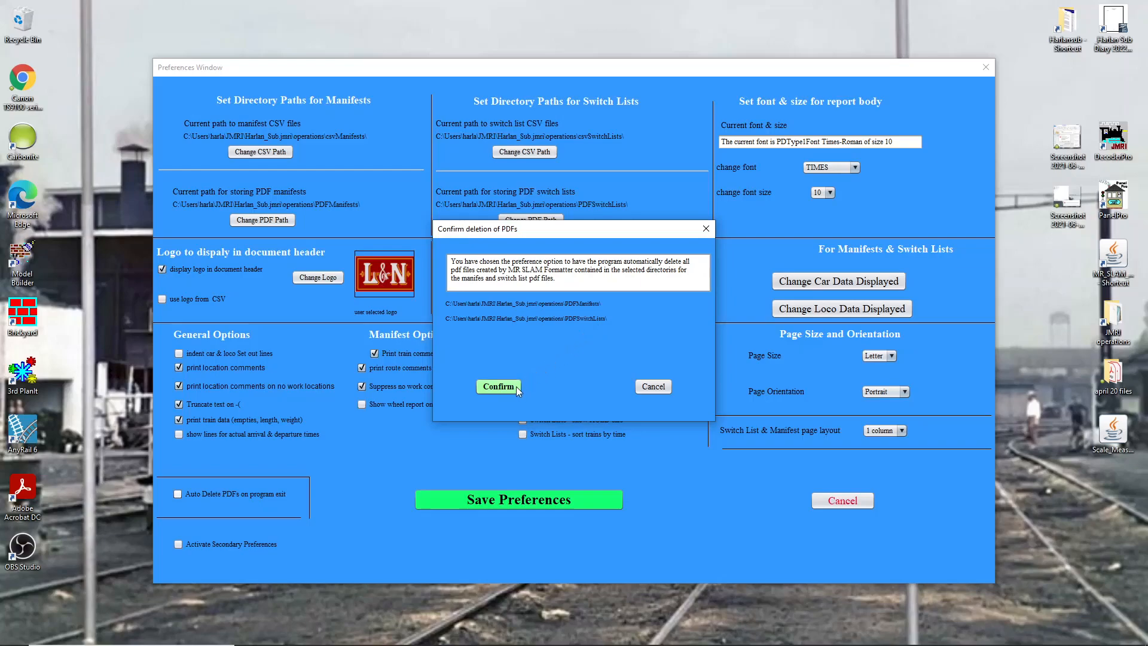
click(500, 386)
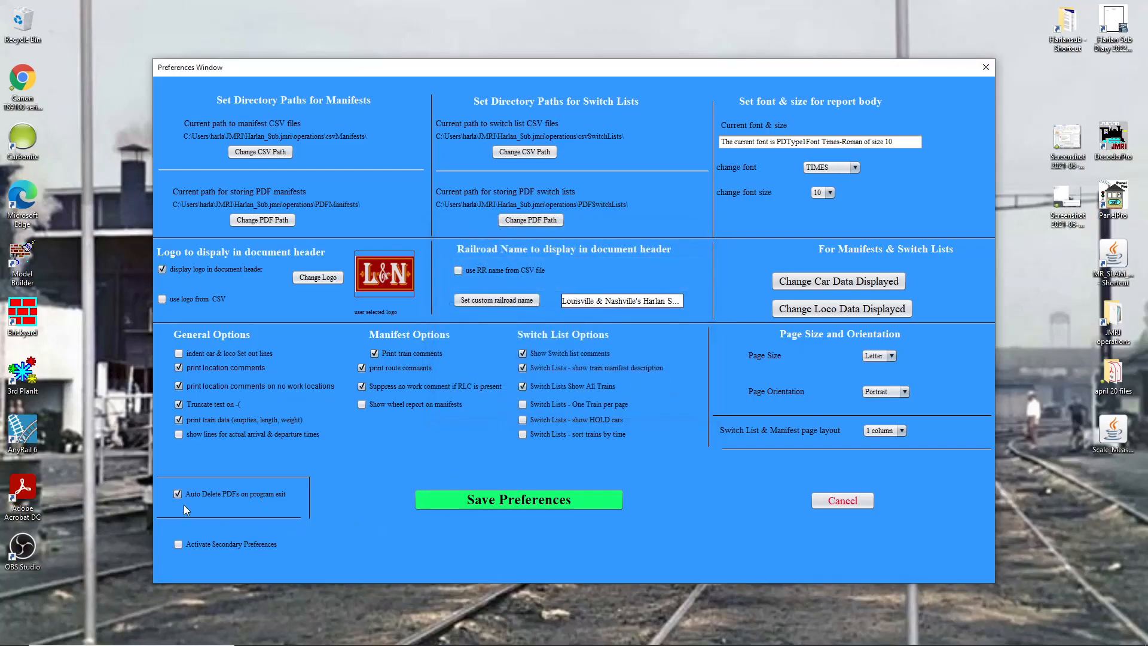
click(562, 497)
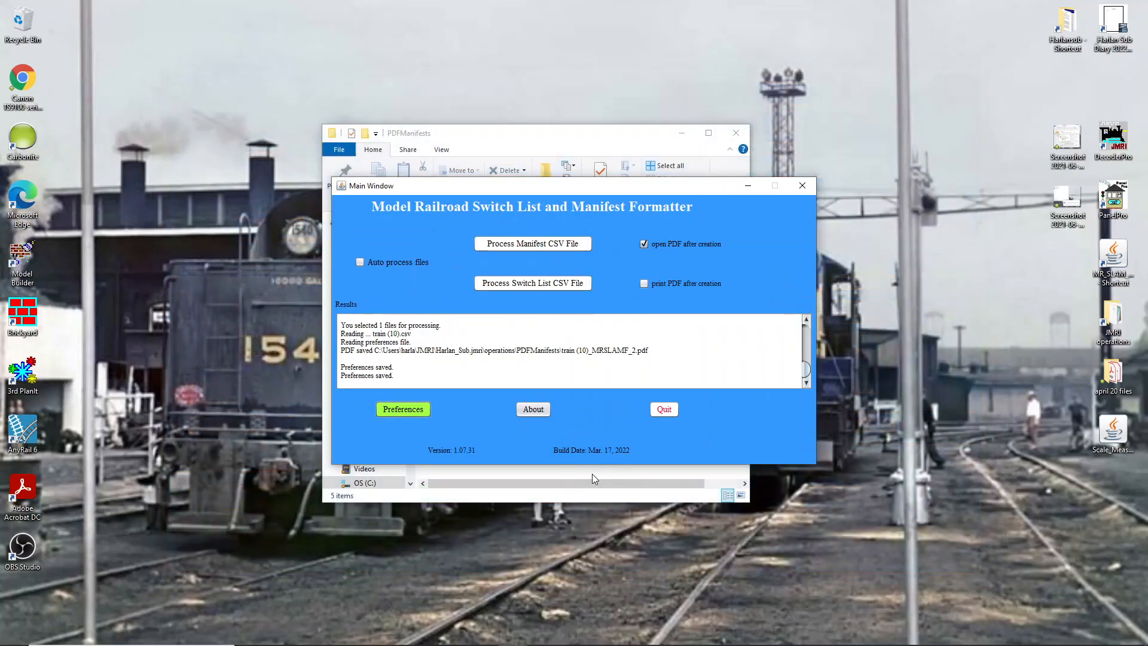
- Move File Explorer aside and go back up to the operations folder
click(604, 163)
drag(612, 138, 424, 129)
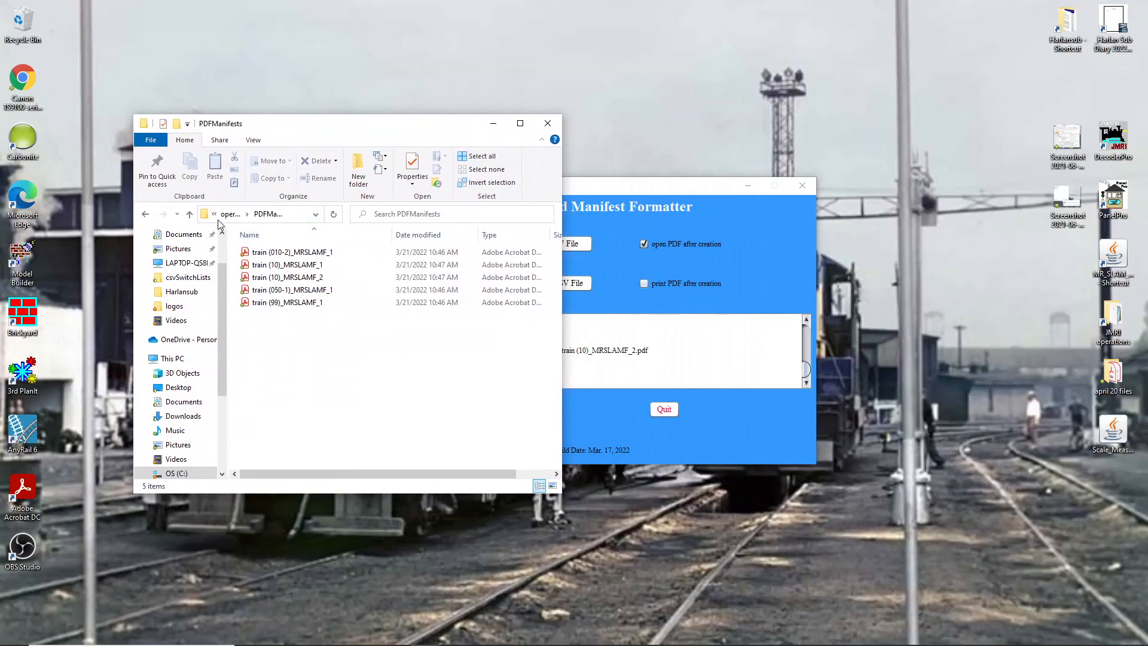
click(190, 215)
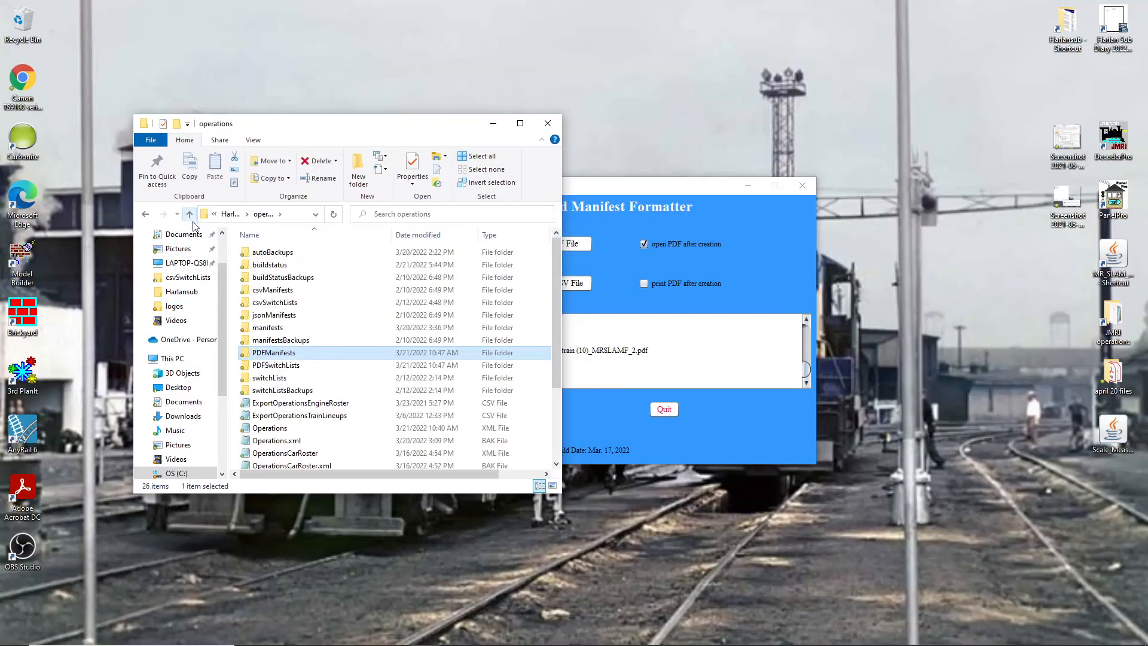
- Quit the Model Railroad Switch List and Manifest Formatter
click(697, 187)
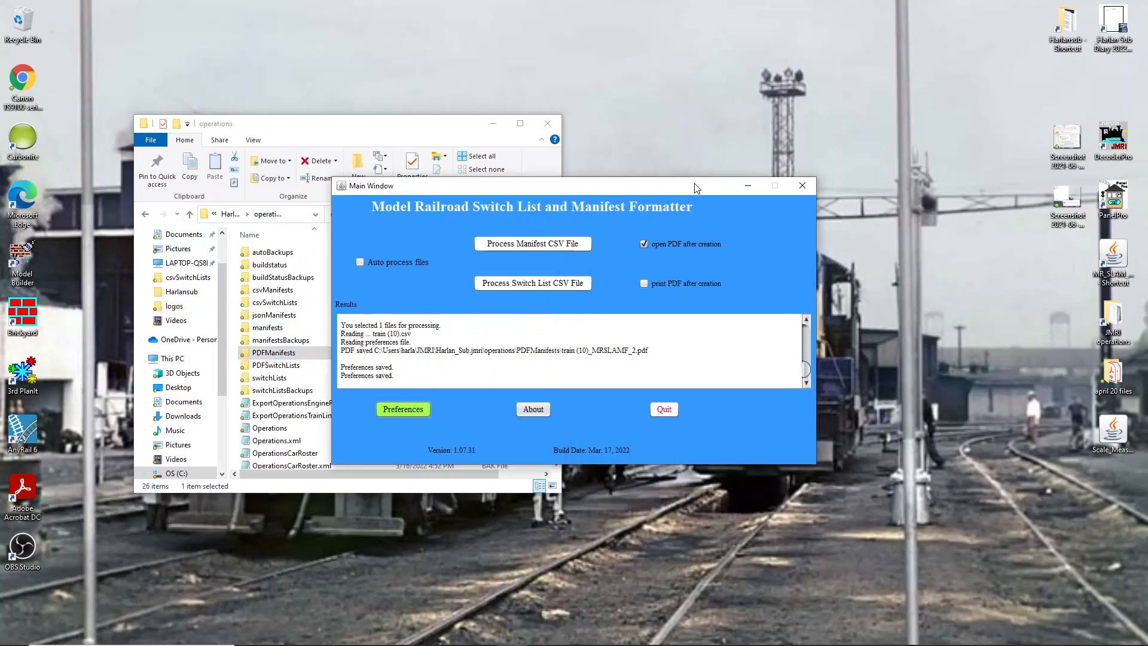
mouse_move(501, 643)
click(661, 412)
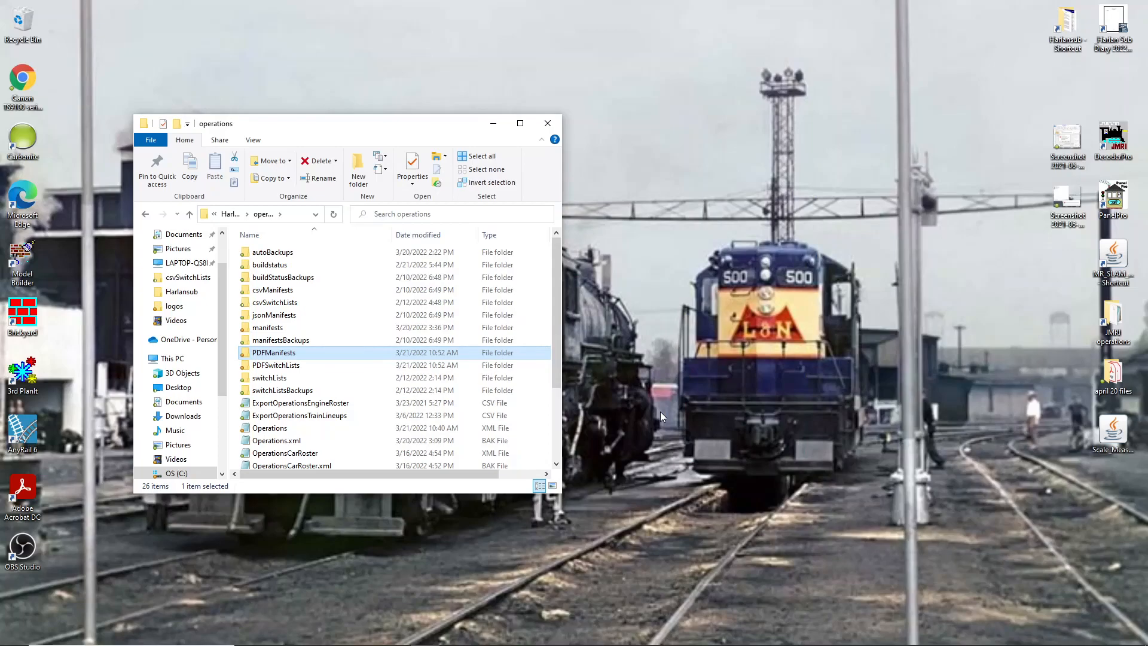
- Open the PDFManifests and PDFSwitchLists folders to check their contents after exit
double_click(283, 354)
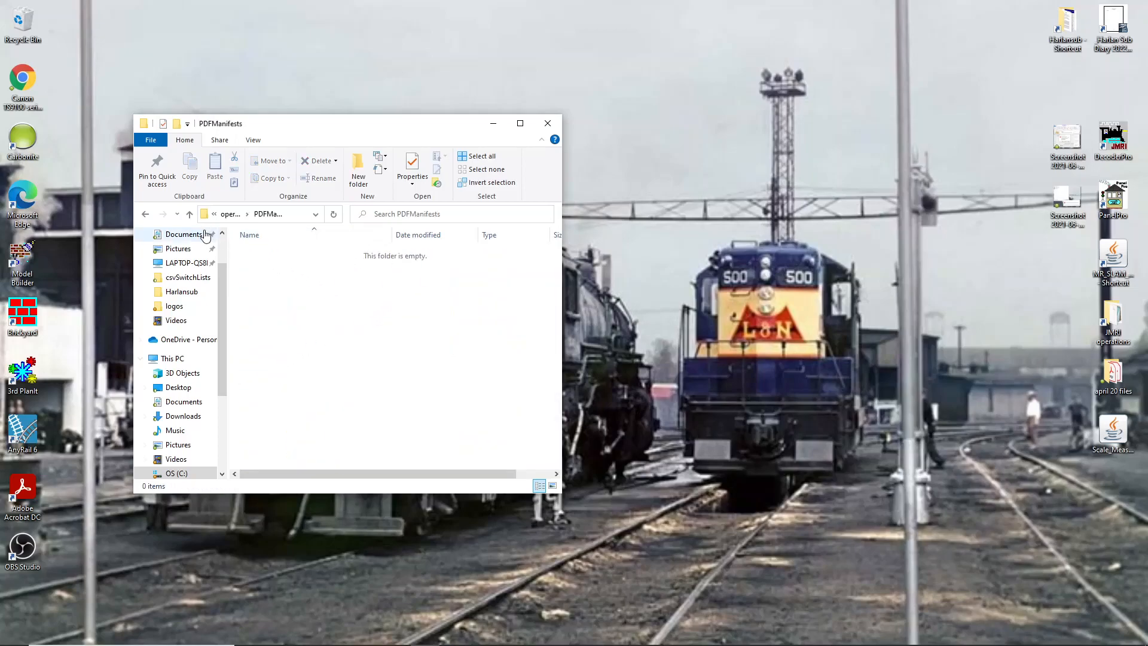
click(189, 213)
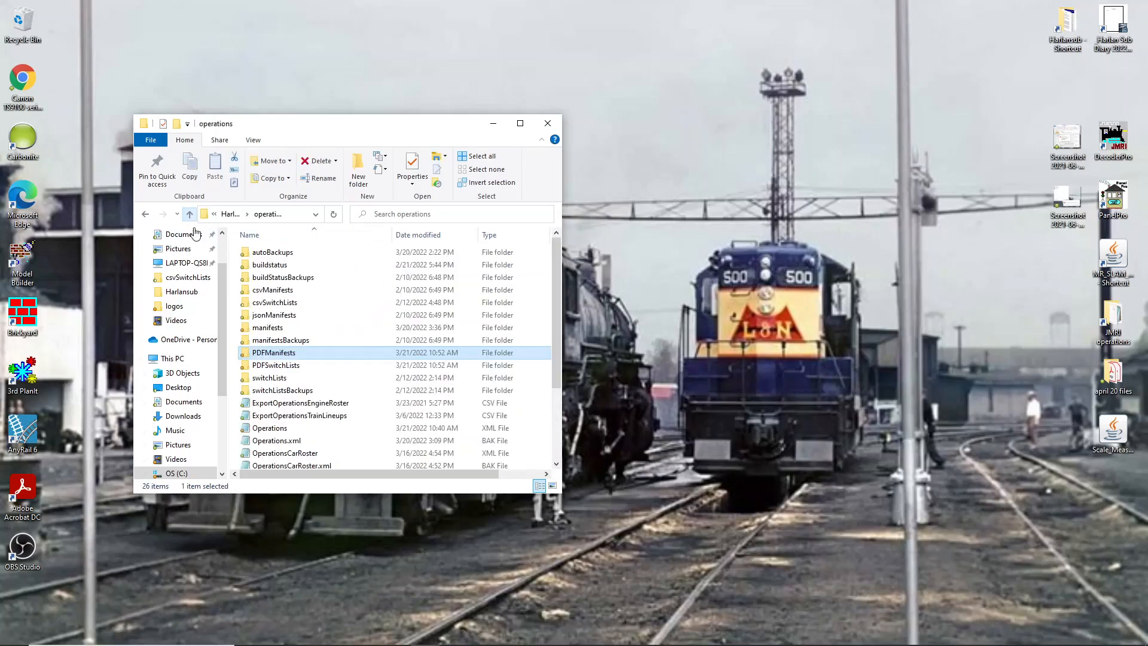
double_click(276, 366)
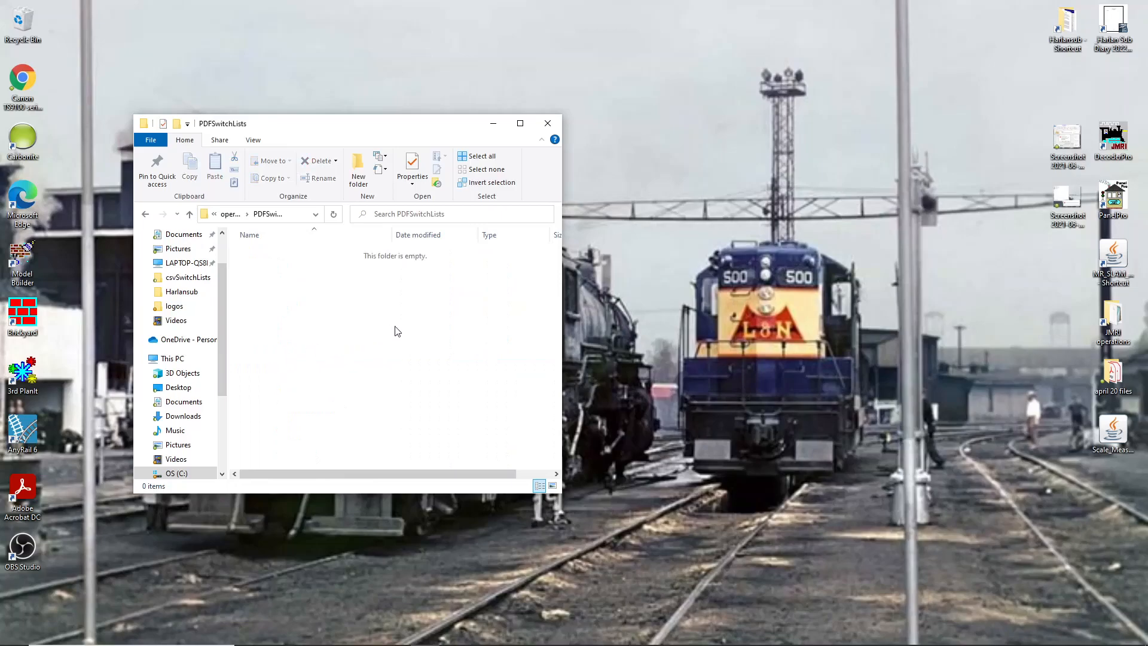
click(190, 216)
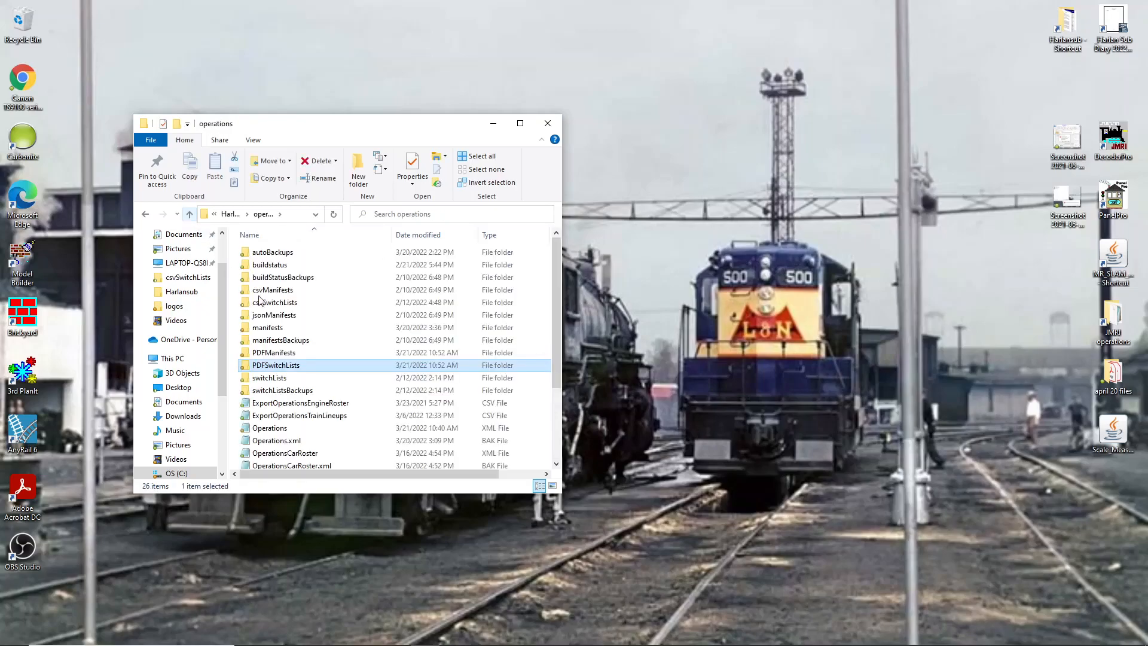